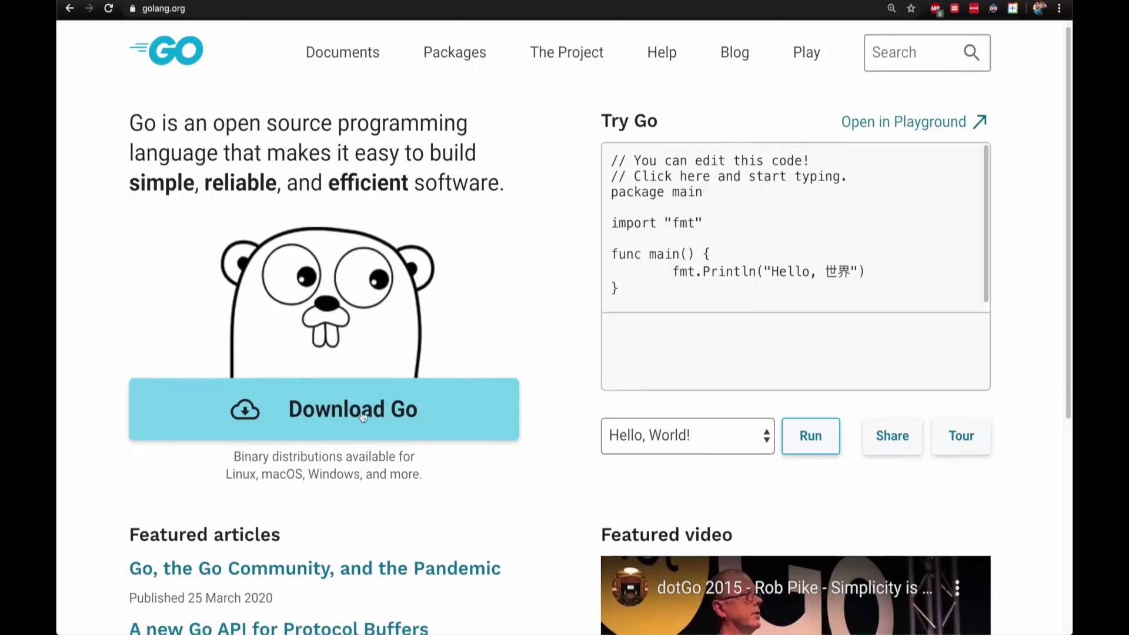
- Open the Go Downloads page on golang.org and review the featured installers for each operating system
{"action": "scroll", "coordinate": [487, 408], "scroll_direction": "down", "scroll_amount": 2}
{"action": "left_click", "coordinate": [422, 353]}
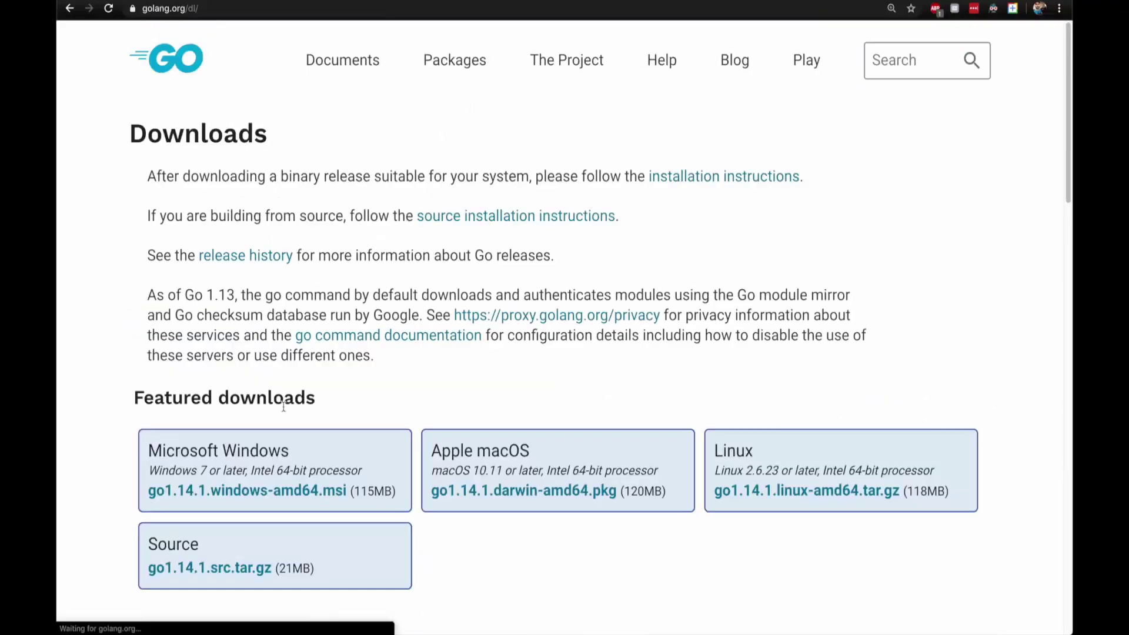
{"action": "scroll", "coordinate": [369, 364], "scroll_direction": "down", "scroll_amount": 1}
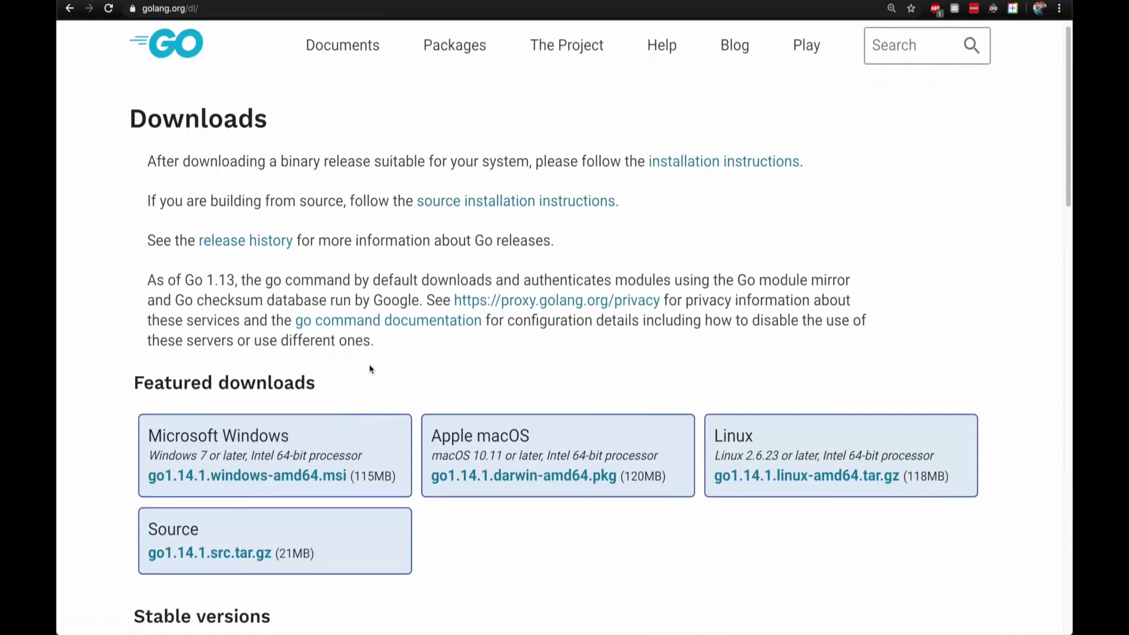
{"action": "scroll", "coordinate": [369, 368], "scroll_direction": "down", "scroll_amount": 1}
{"action": "scroll", "coordinate": [370, 369], "scroll_direction": "down", "scroll_amount": 3}
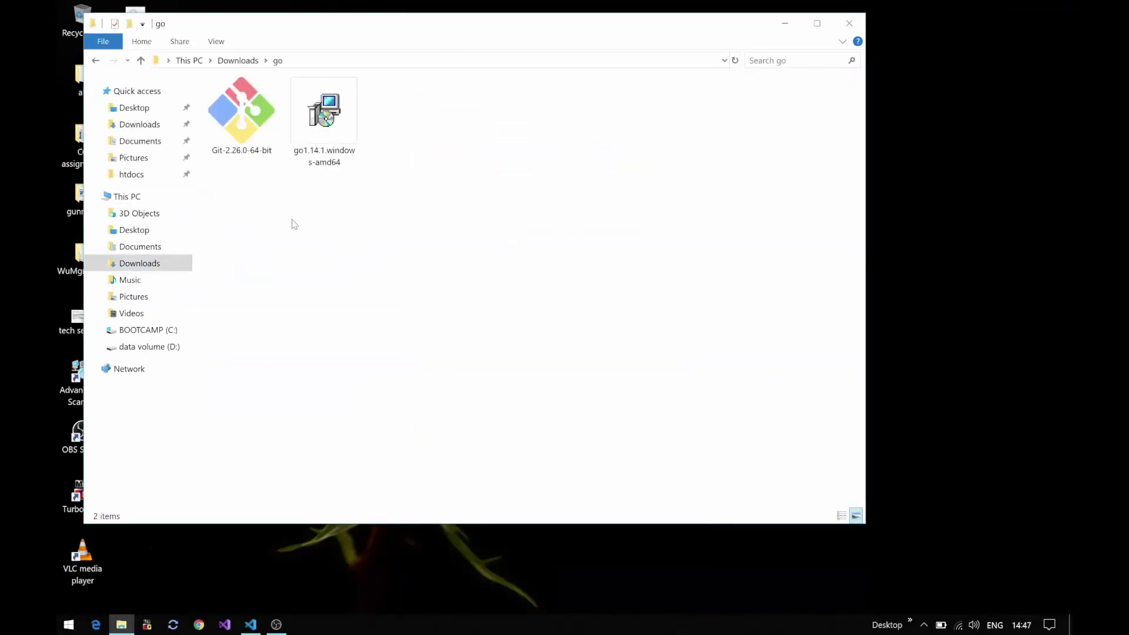
- Open Command Prompt and run the go command to check whether Go is installed
{"action": "left_click_drag", "start_coordinate": [386, 27], "coordinate": [439, 31]}
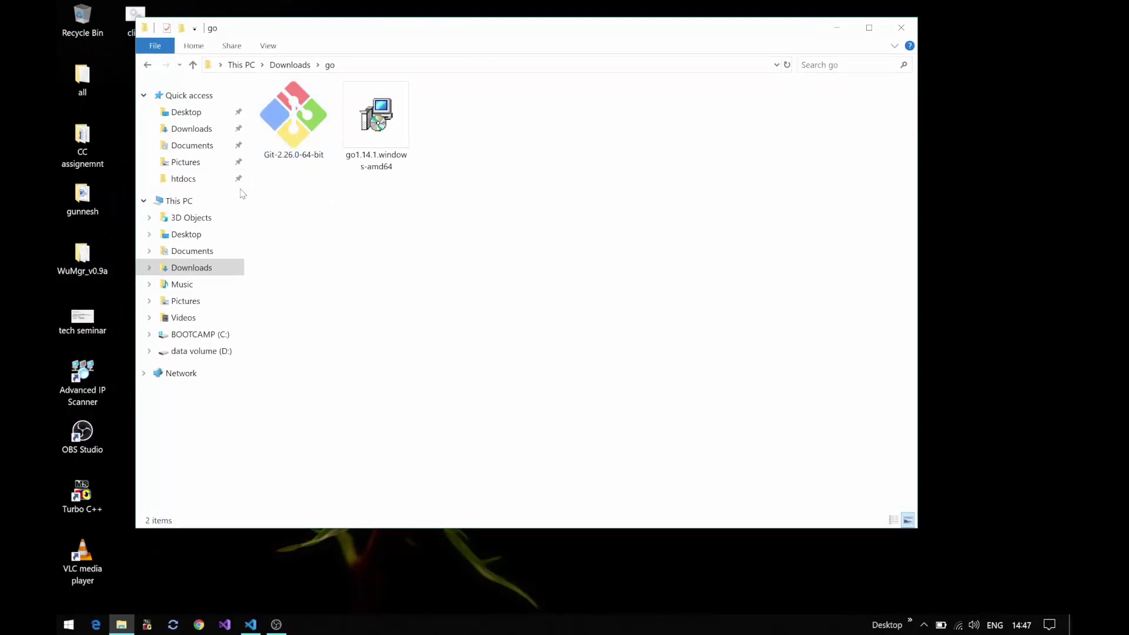
{"action": "key", "text": "super"}
{"action": "type", "text": "cmd"}
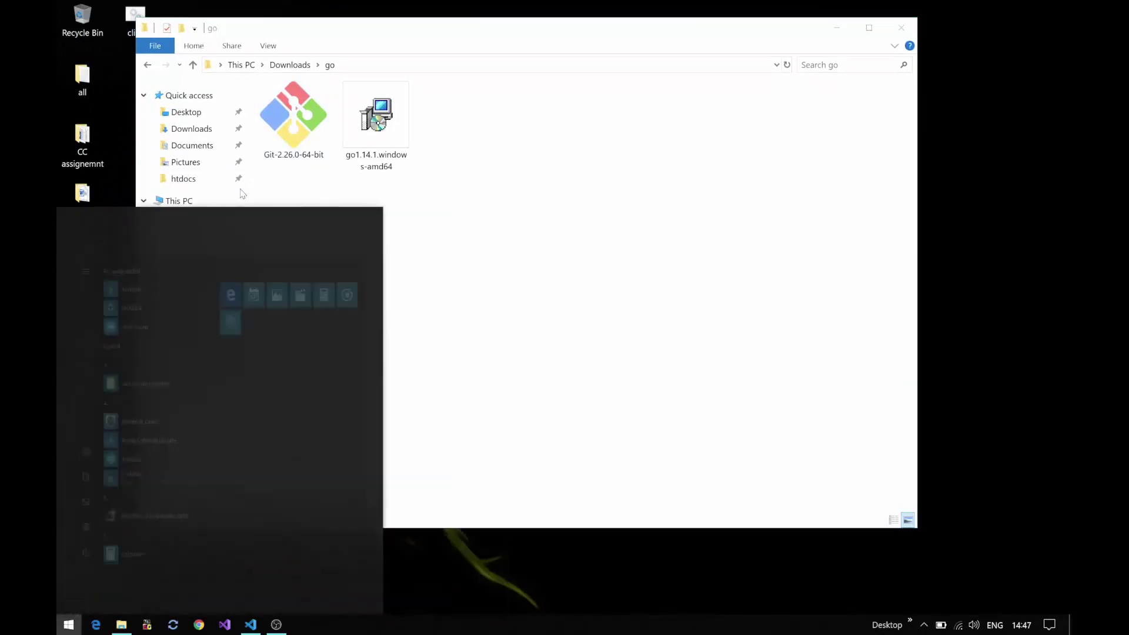
{"action": "key", "text": "Return"}
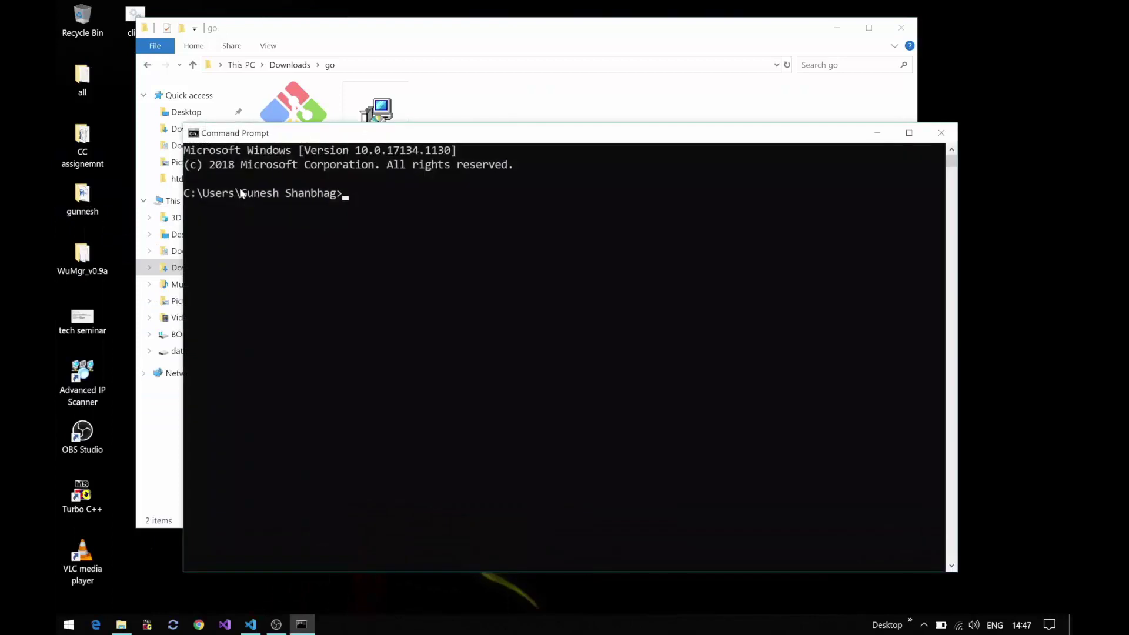
{"action": "type", "text": "go"}
{"action": "key", "text": "Return"}
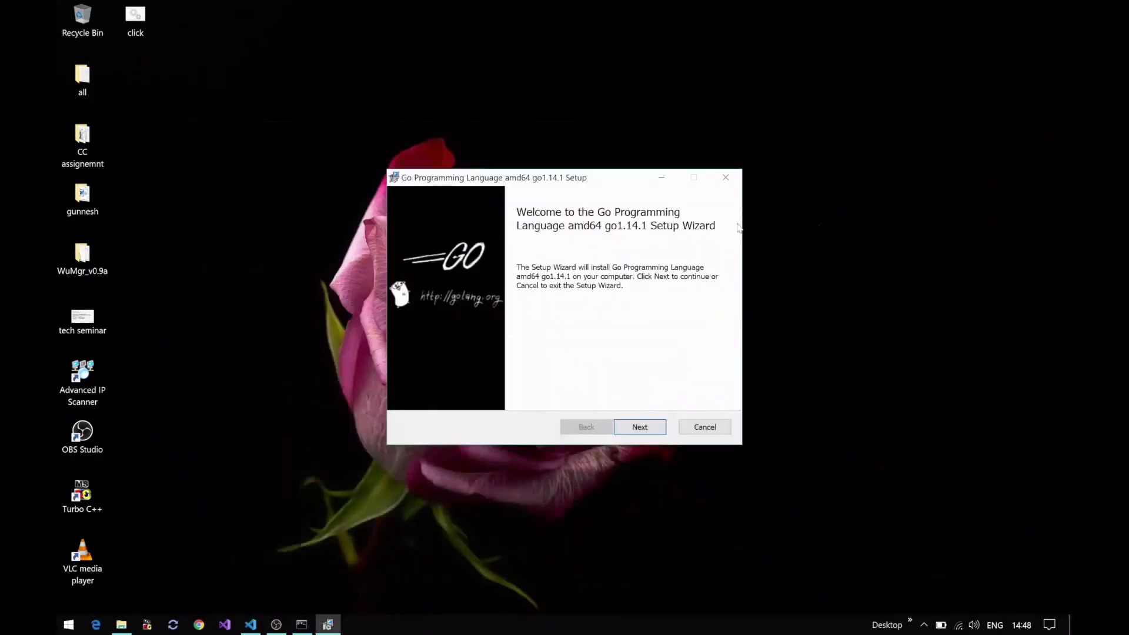
- Install Go 1.14.1 with the setup wizard, accepting the licence terms and the default destination folder C:\Go\
{"action": "left_click", "coordinate": [650, 431]}
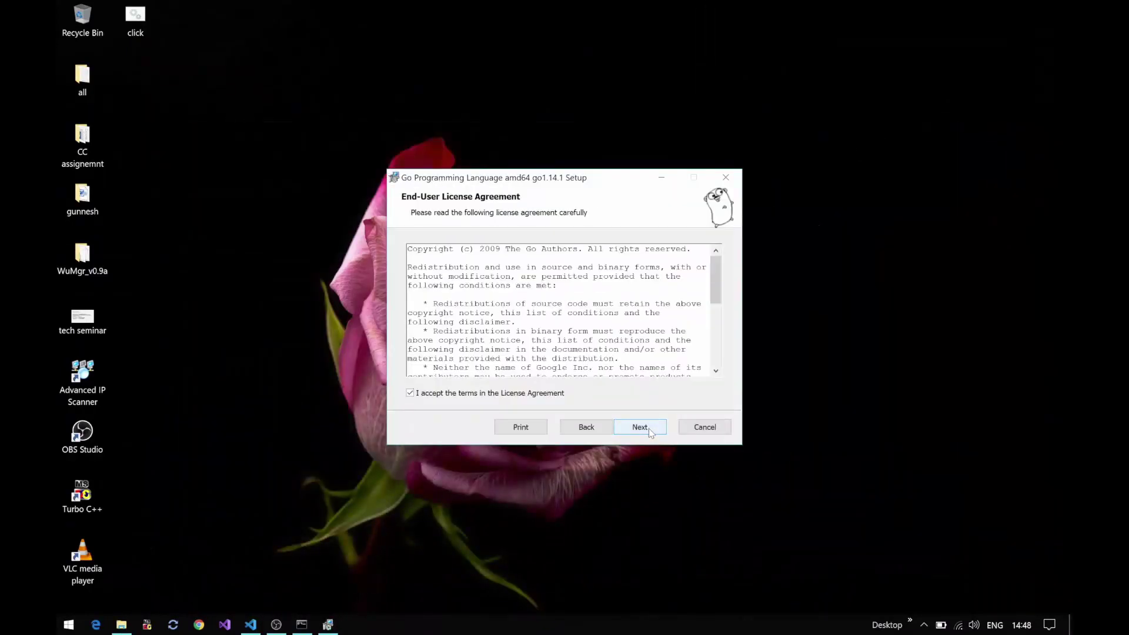
{"action": "left_click", "coordinate": [649, 431]}
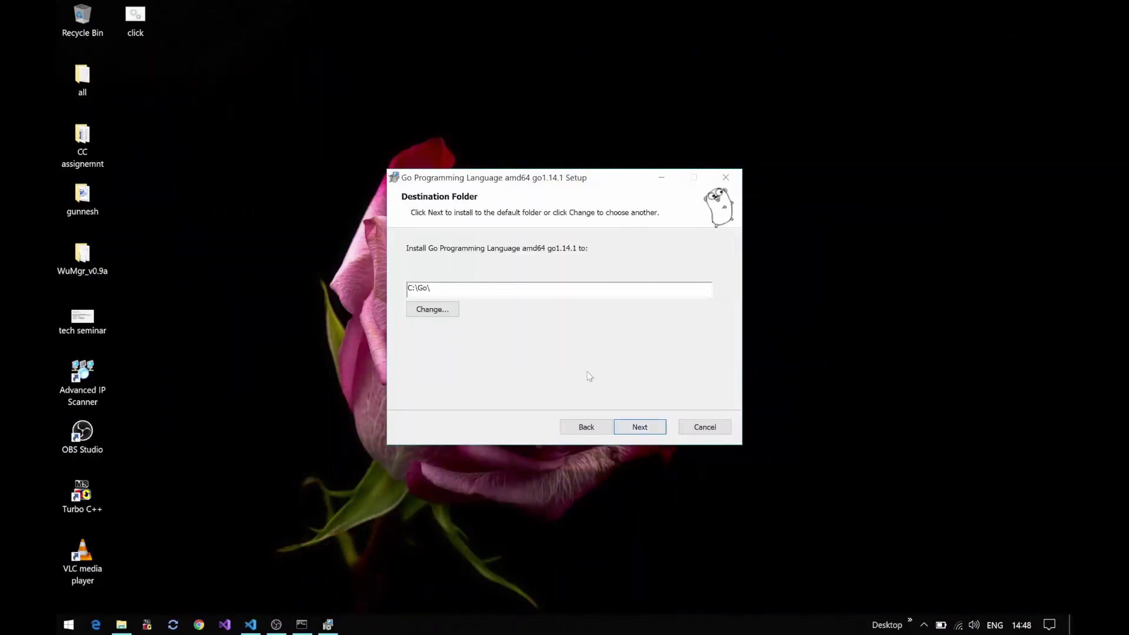
{"action": "left_click", "coordinate": [633, 427]}
{"action": "left_click", "coordinate": [634, 428]}
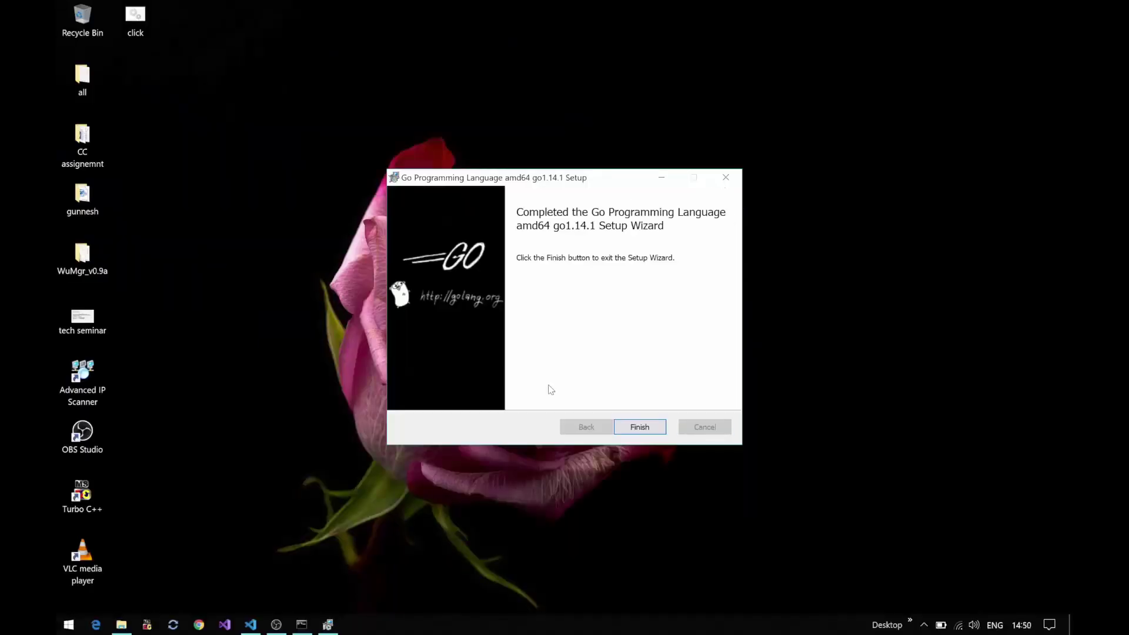
{"action": "left_click", "coordinate": [657, 428]}
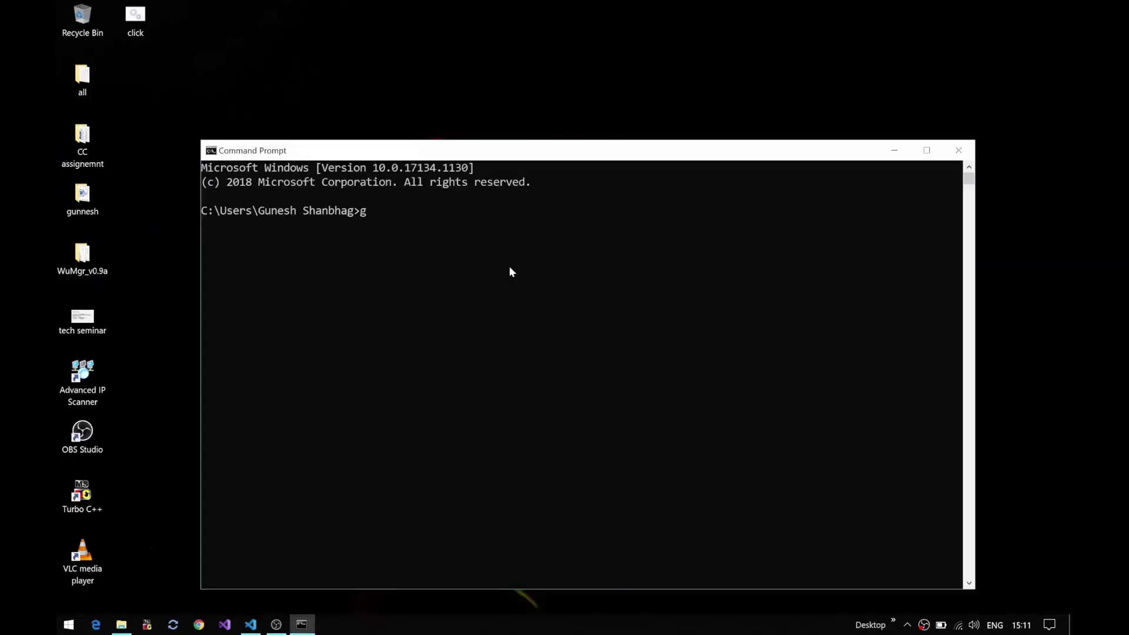
- Run go in Command Prompt and review its usage text from the list of commands to the help topics
{"action": "type", "text": "go"}
{"action": "key", "text": "Return"}
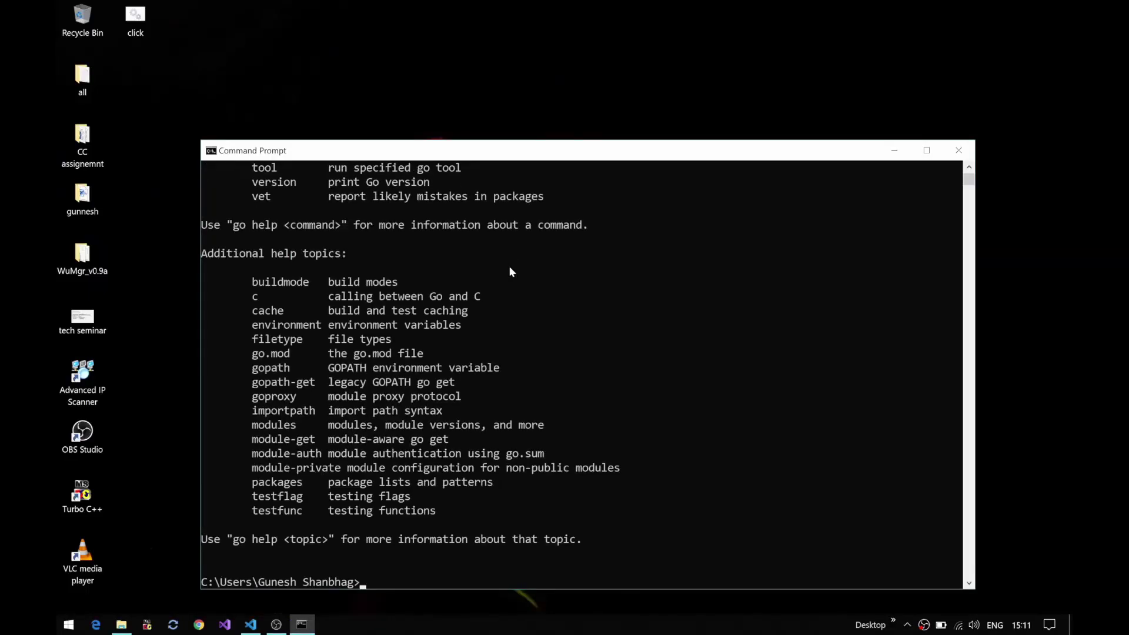
{"action": "scroll", "coordinate": [407, 228], "scroll_direction": "down", "scroll_amount": 8}
{"action": "scroll", "coordinate": [407, 228], "scroll_direction": "up", "scroll_amount": 8}
{"action": "scroll", "coordinate": [407, 226], "scroll_direction": "up", "scroll_amount": 7}
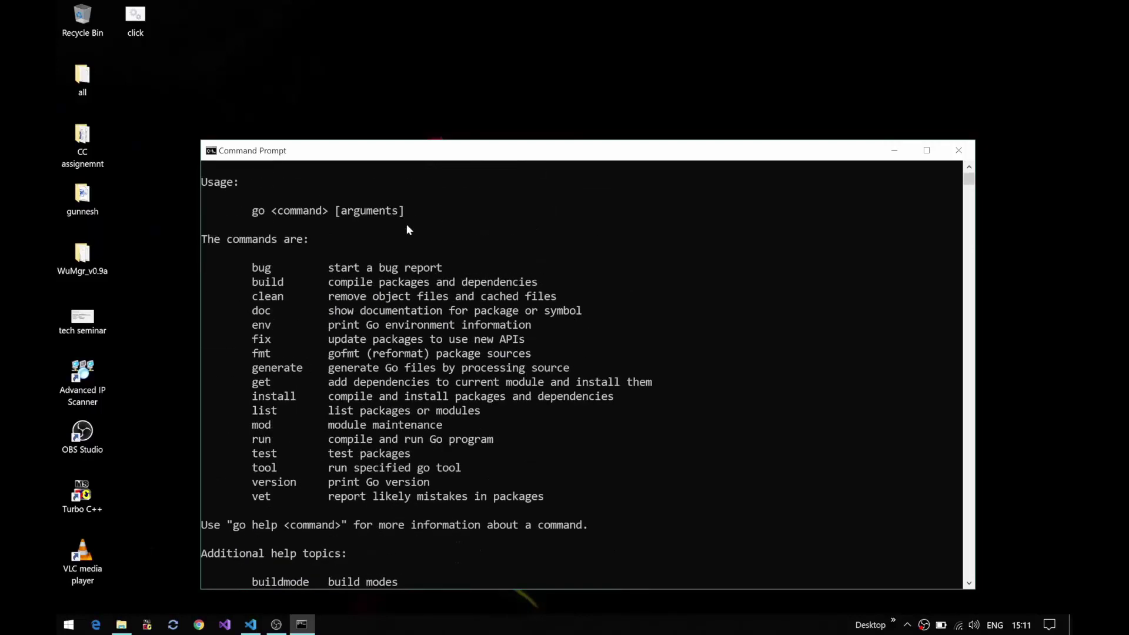
{"action": "scroll", "coordinate": [417, 217], "scroll_direction": "up", "scroll_amount": 2}
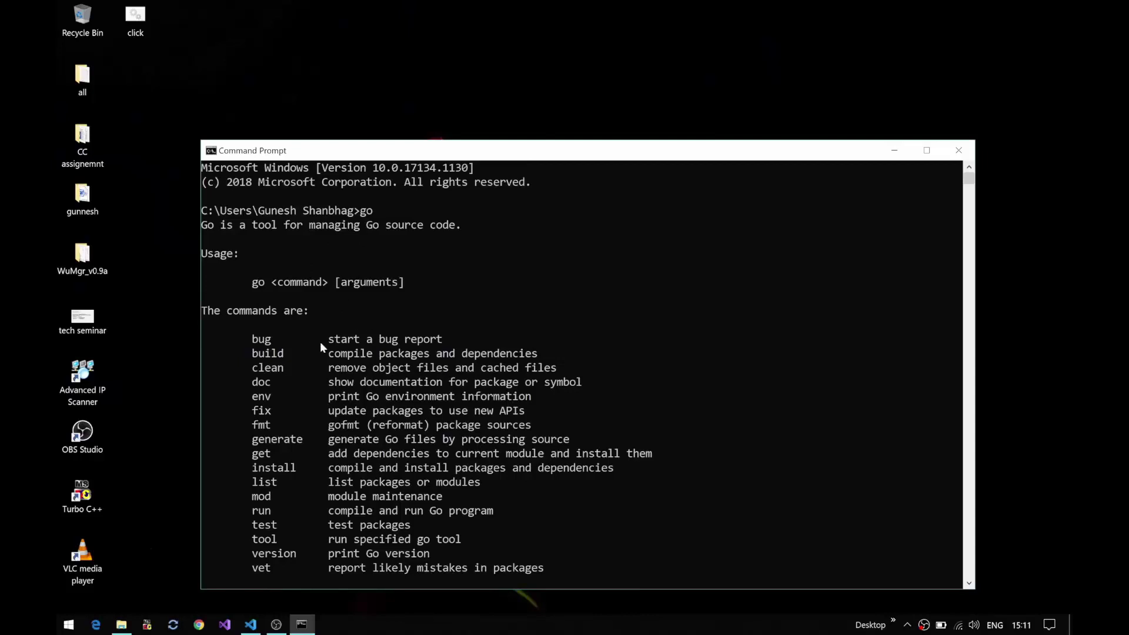
- Open the system Path variable in the Windows environment variables and select its C:\Go\bin entry
{"action": "key", "text": "super"}
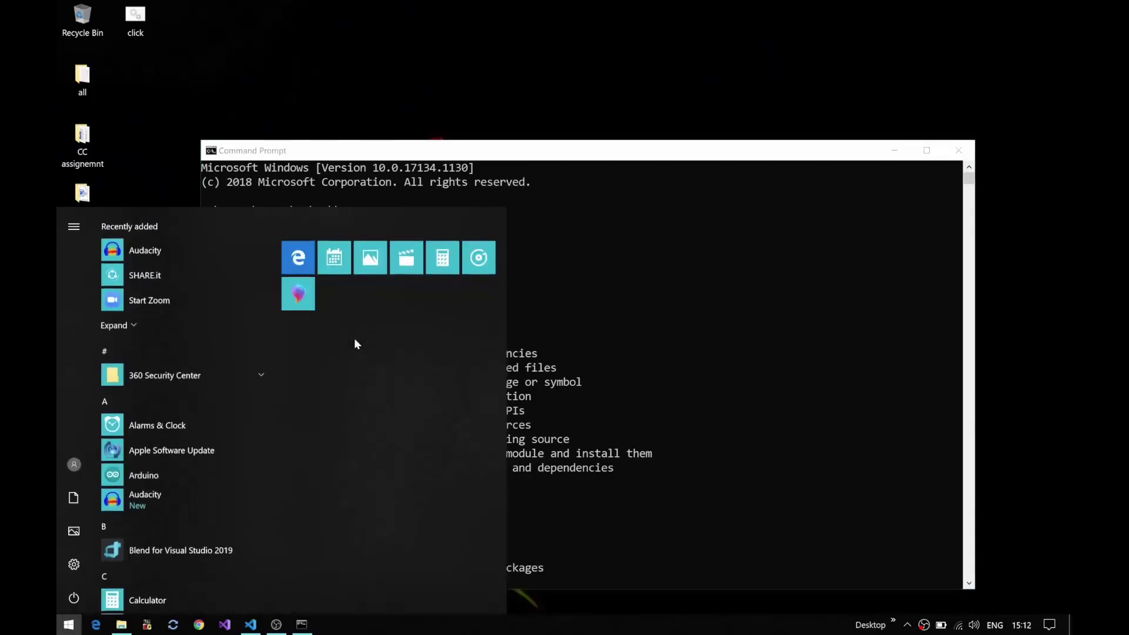
{"action": "type", "text": "env"}
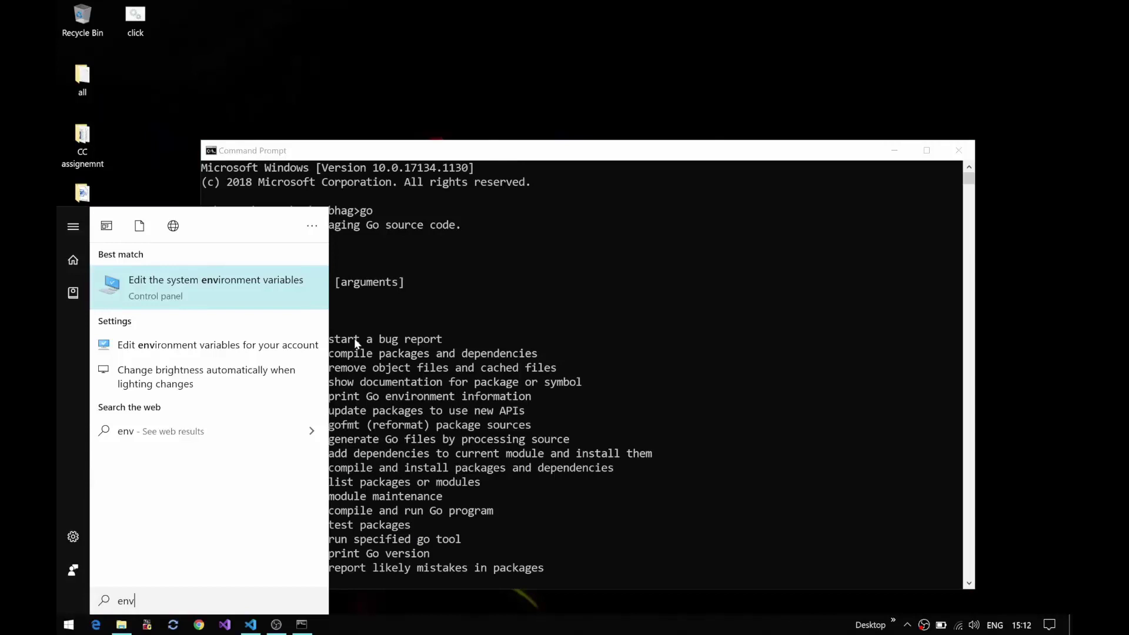
{"action": "key", "text": "Return"}
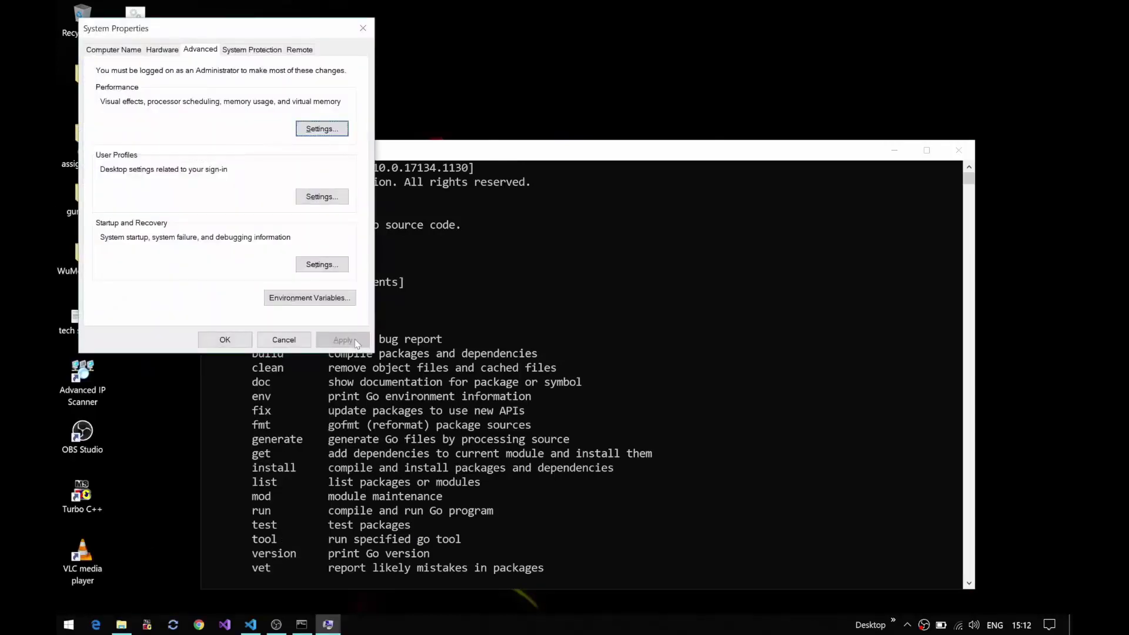
{"action": "left_click", "coordinate": [329, 303]}
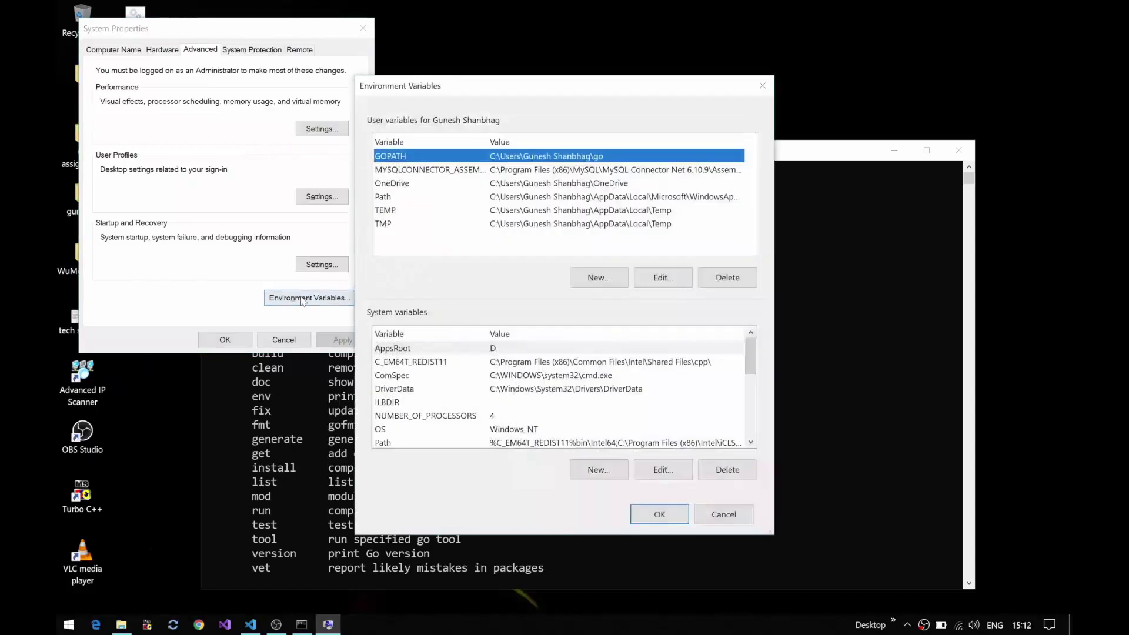
{"action": "left_click_drag", "start_coordinate": [480, 92], "coordinate": [465, 69]}
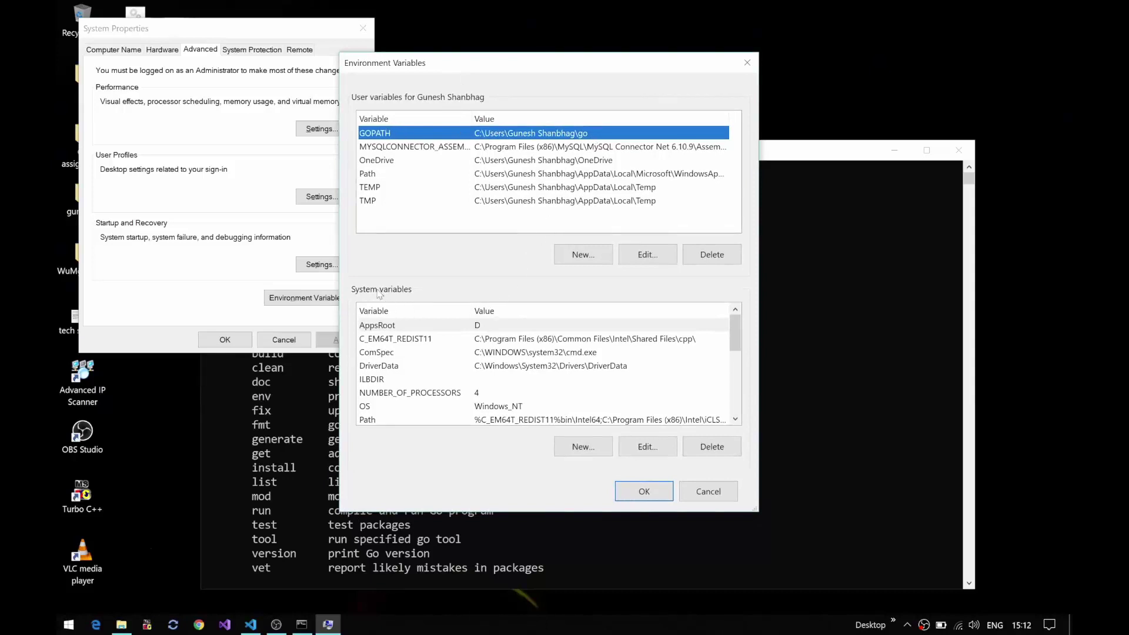
{"action": "left_click_drag", "start_coordinate": [435, 352], "coordinate": [400, 394]}
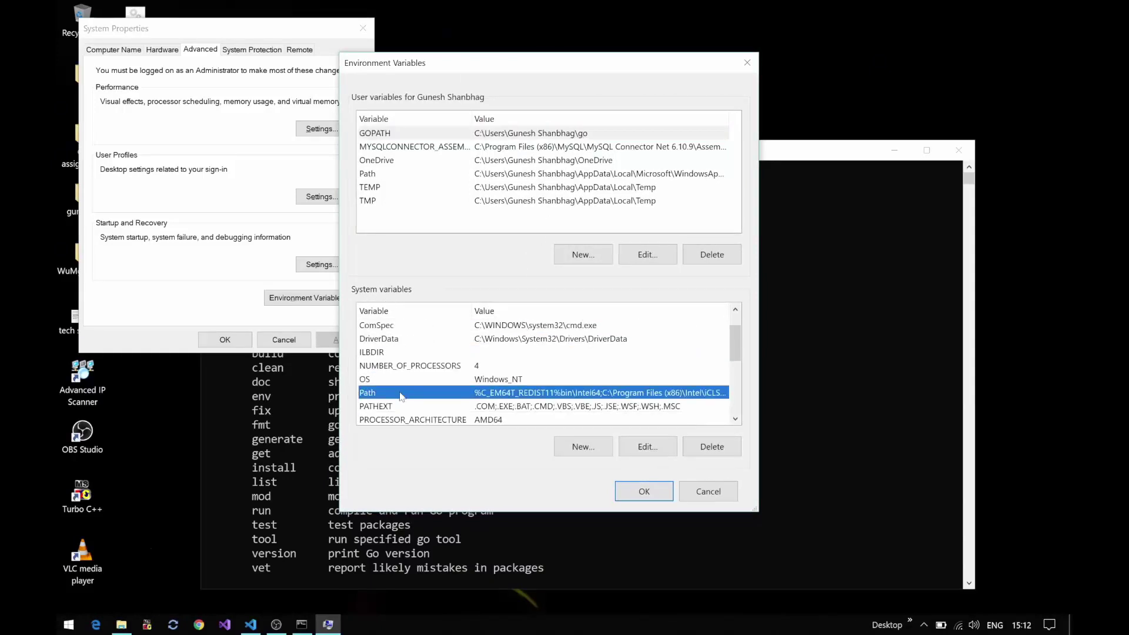
{"action": "double_click", "coordinate": [400, 393]}
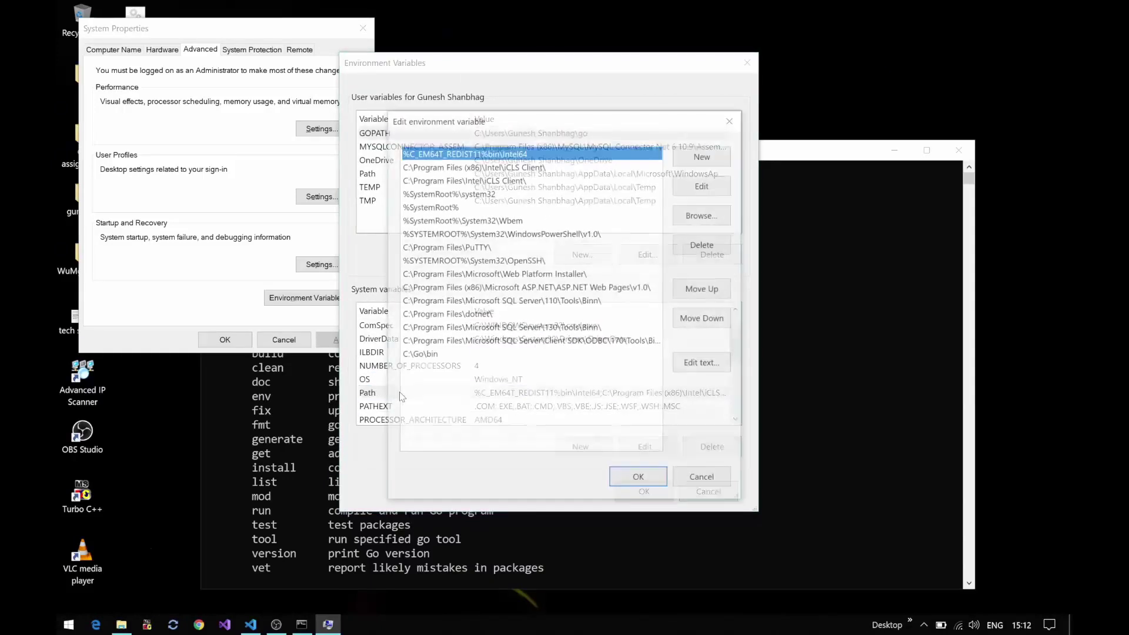
{"action": "left_click", "coordinate": [438, 353]}
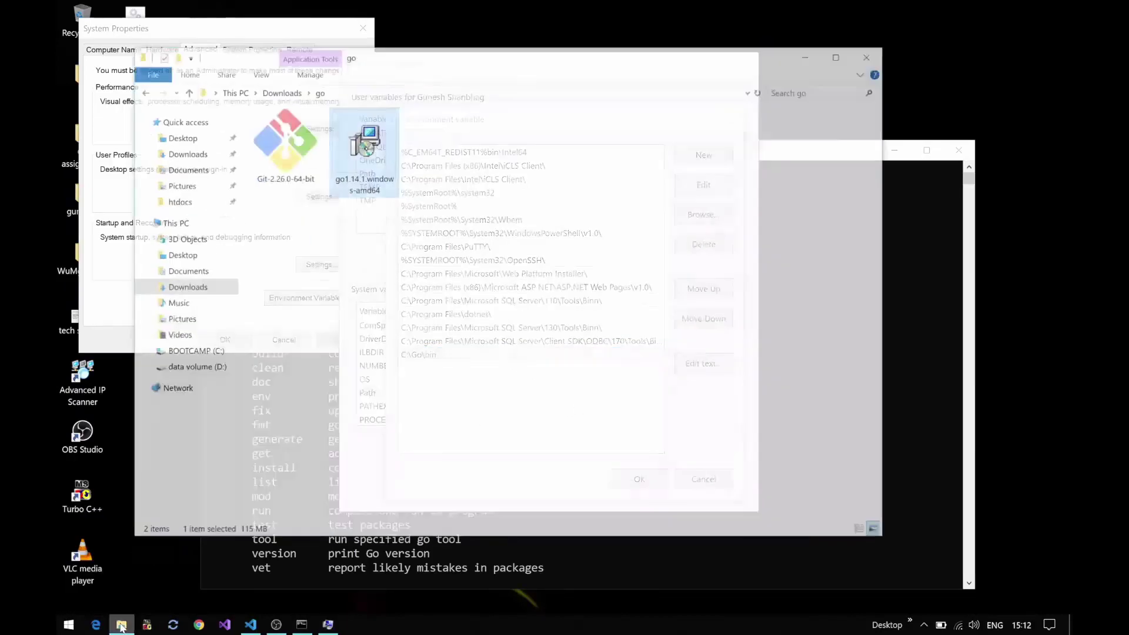
- Inspect the C:\Go\bin folder in File Explorer, and close the Command Prompt and folder windows
{"action": "left_click", "coordinate": [121, 624]}
{"action": "left_click", "coordinate": [194, 335]}
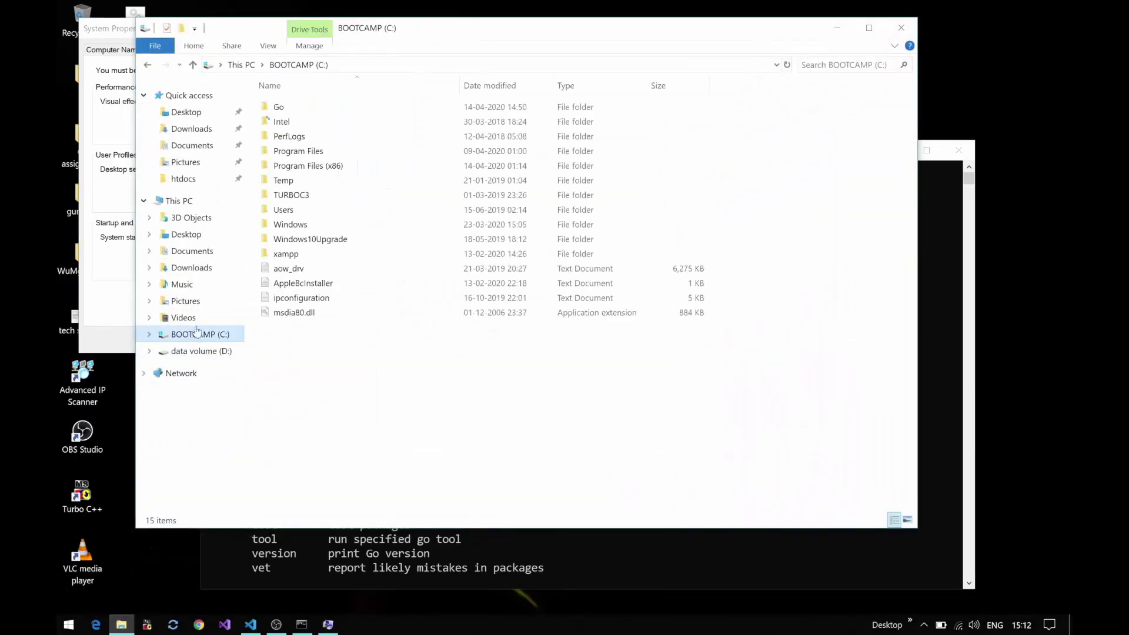
{"action": "double_click", "coordinate": [298, 107]}
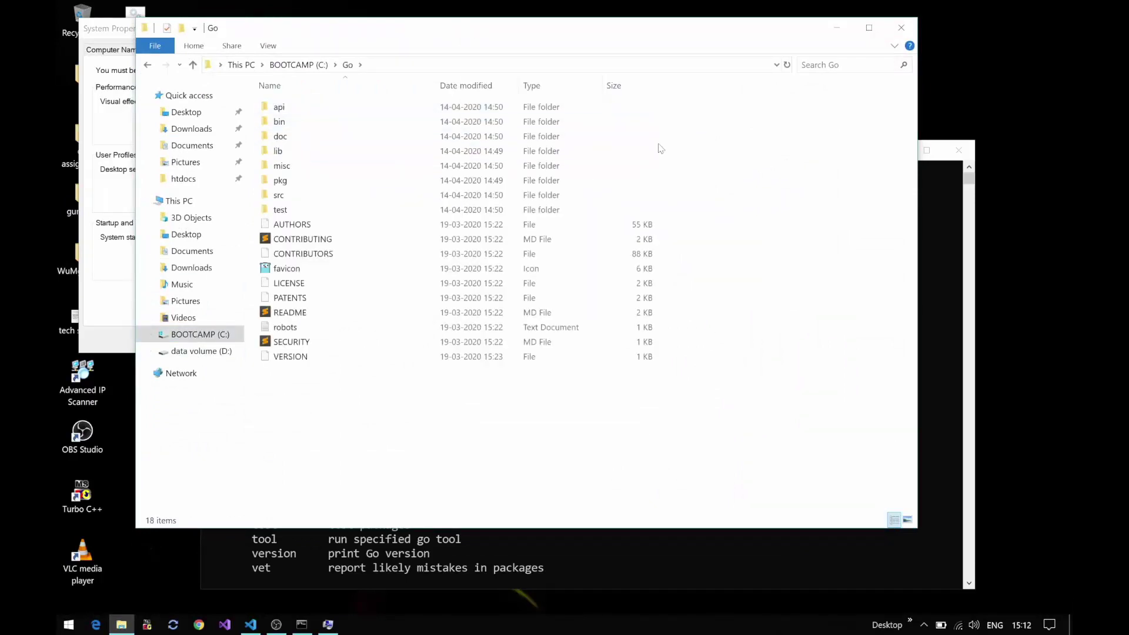
{"action": "double_click", "coordinate": [472, 122]}
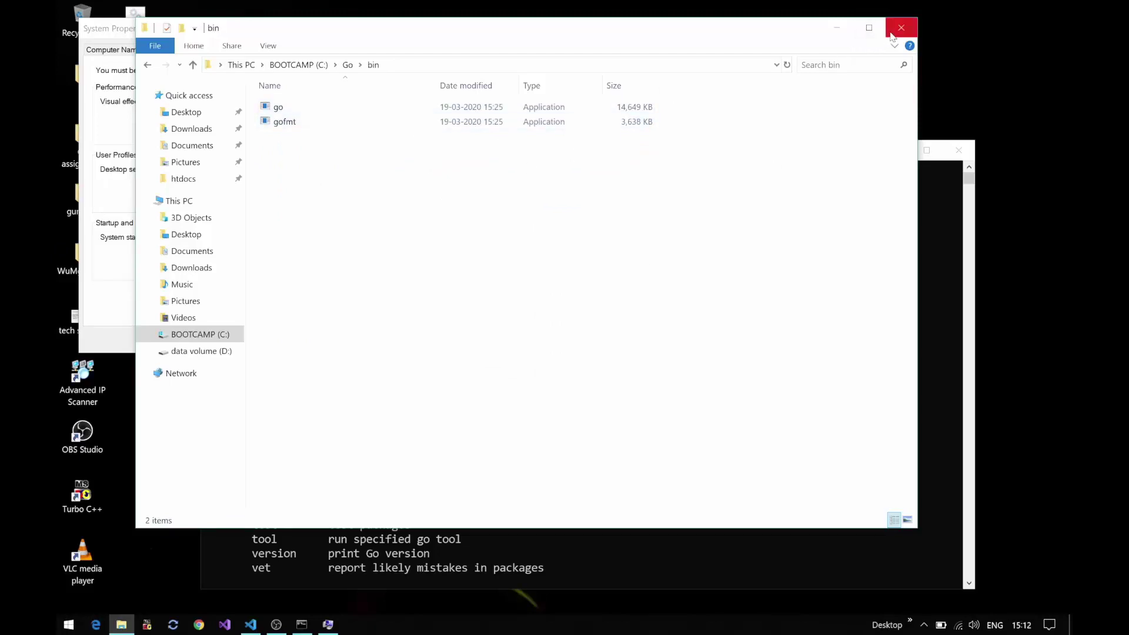
{"action": "left_click", "coordinate": [941, 248]}
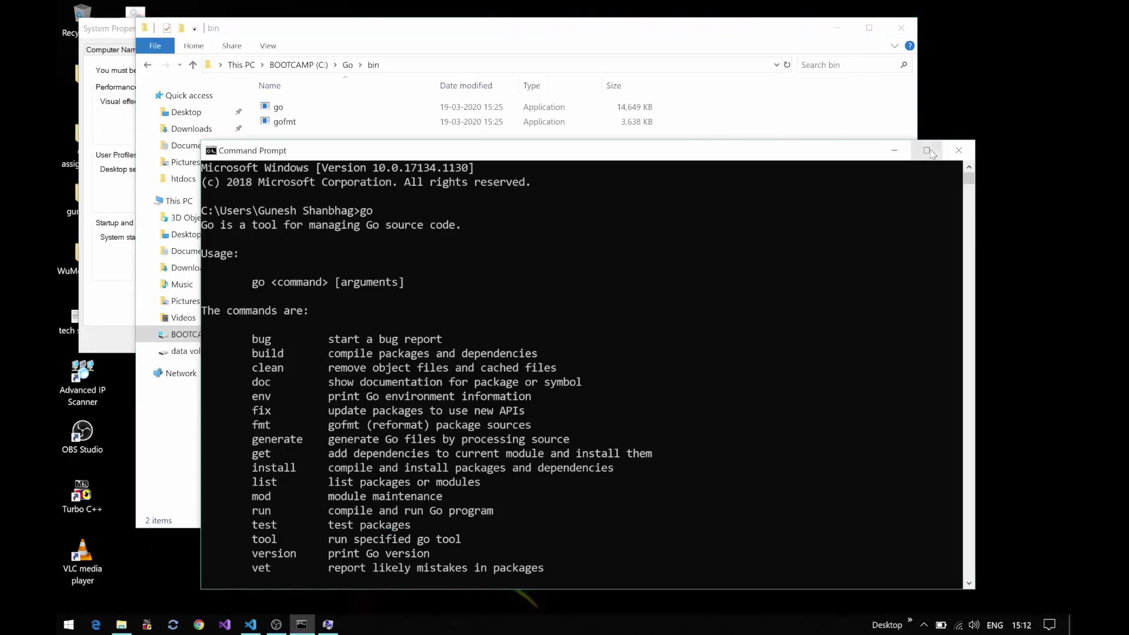
{"action": "left_click", "coordinate": [959, 151]}
{"action": "left_click", "coordinate": [901, 27]}
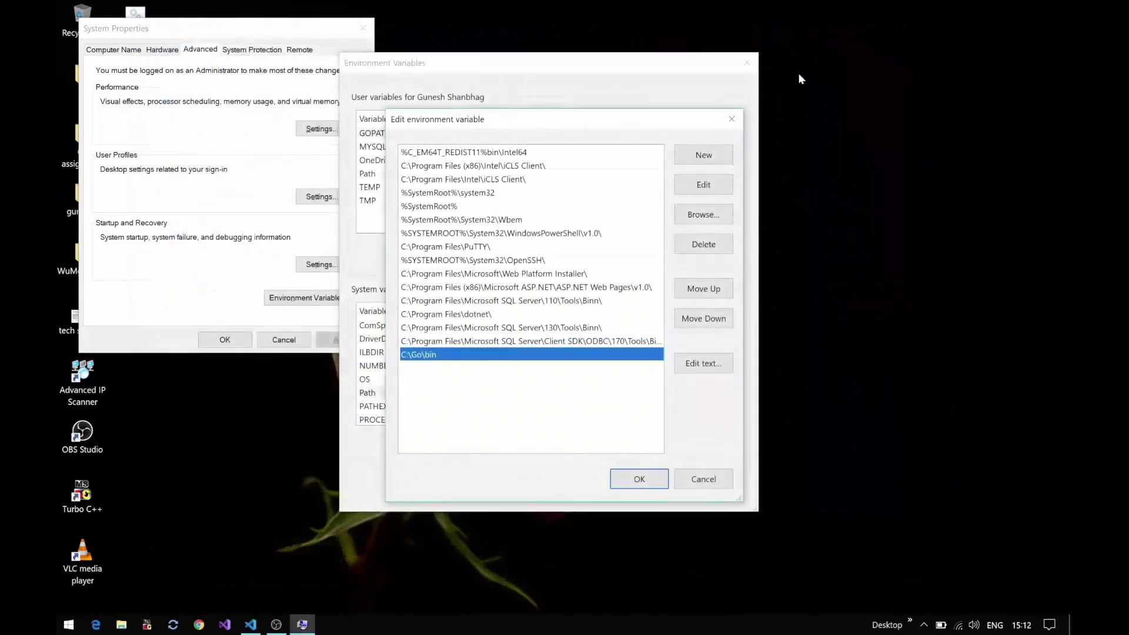
- Confirm the system Path editor and select the GOPATH user variable
{"action": "left_click", "coordinate": [638, 478]}
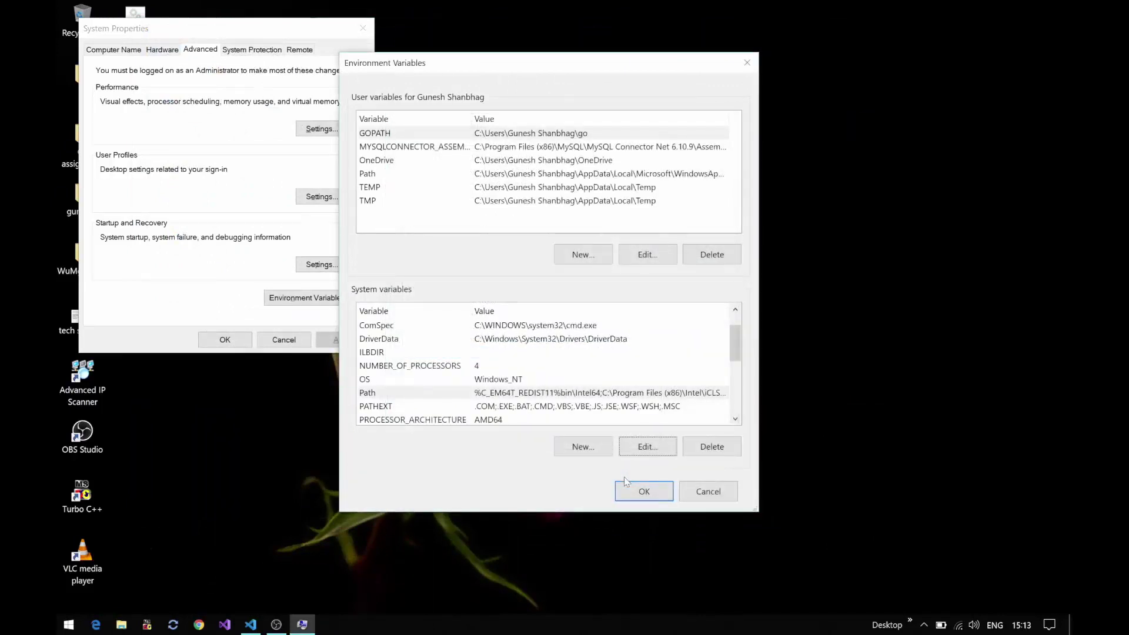
{"action": "left_click", "coordinate": [434, 135]}
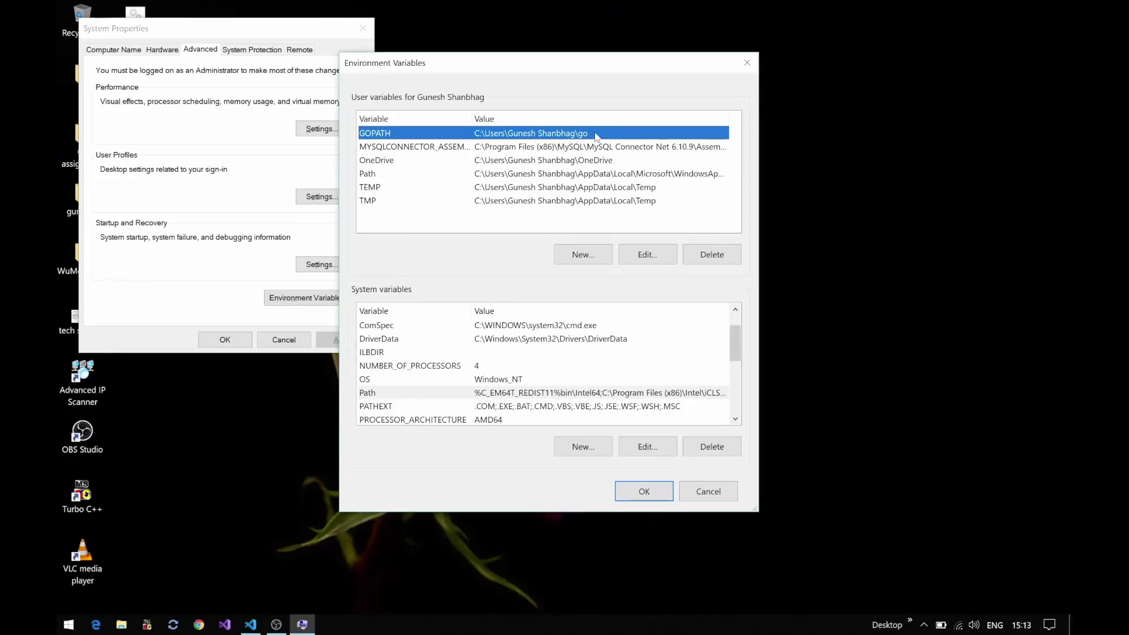
{"action": "left_click", "coordinate": [268, 34]}
- Create a folder named go-workspace on the Desktop in File Explorer
{"action": "left_click", "coordinate": [122, 624]}
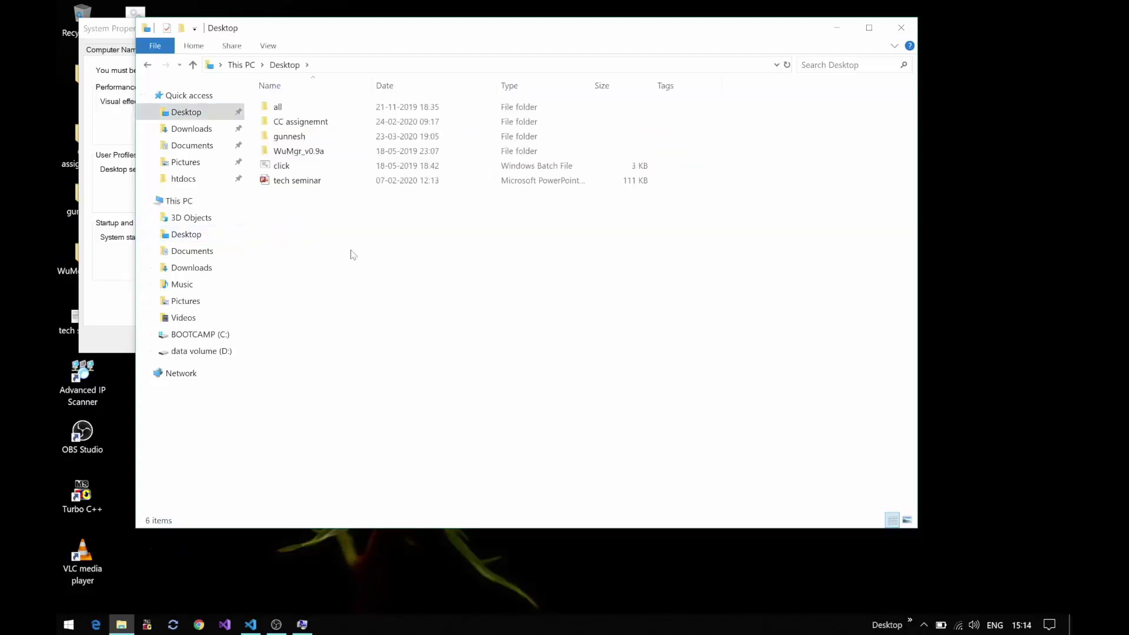
{"action": "key", "text": "ctrl+shift+n"}
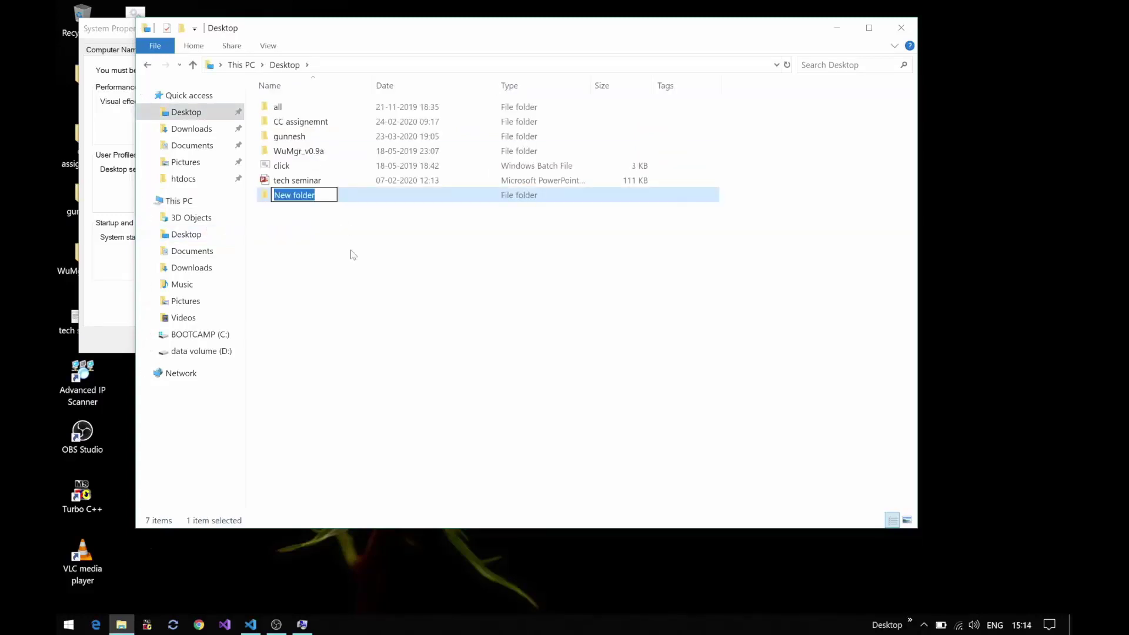
{"action": "type", "text": "go="}
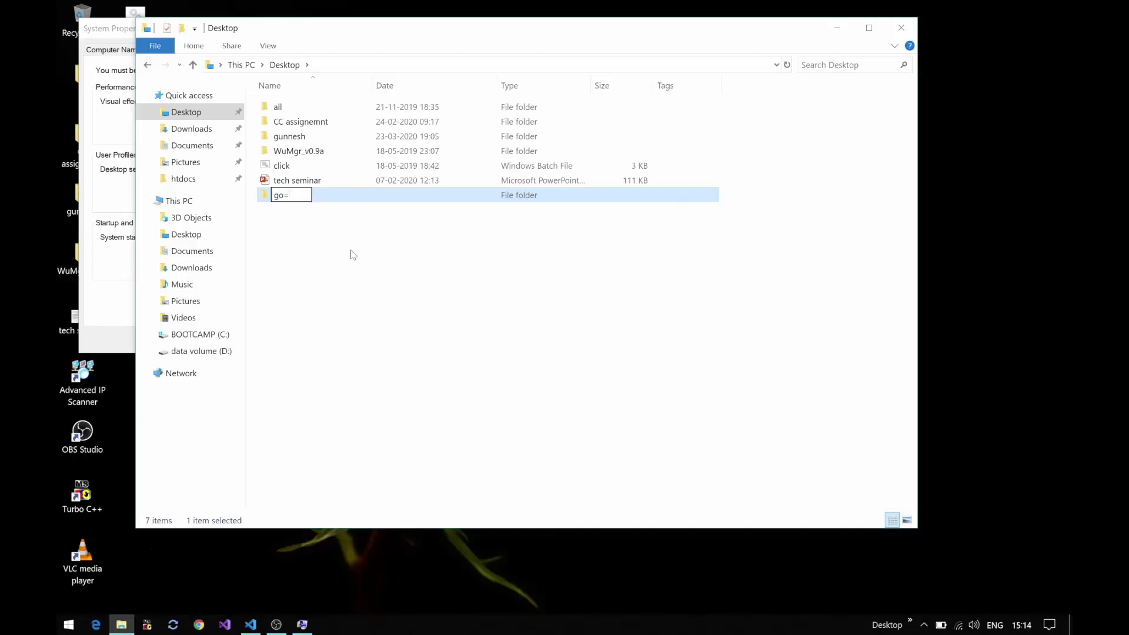
{"action": "key", "text": "BackSpace"}
{"action": "type", "text": "-workspacce"}
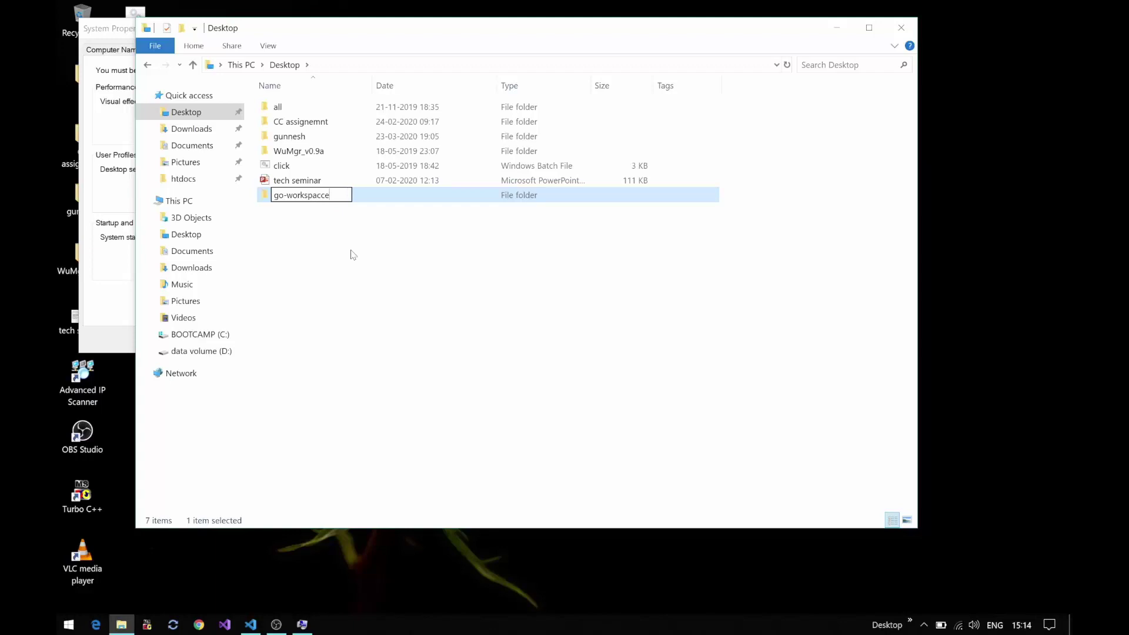
{"action": "key", "text": "BackSpace"}
{"action": "key", "text": "BackSpace"}
{"action": "type", "text": "e"}
{"action": "key", "text": "Return"}
- Set the GOPATH user variable to the Desktop's go-workspace folder by browsing for it, and confirm and close the system settings dialogs
{"action": "key", "text": "alt+Tab"}
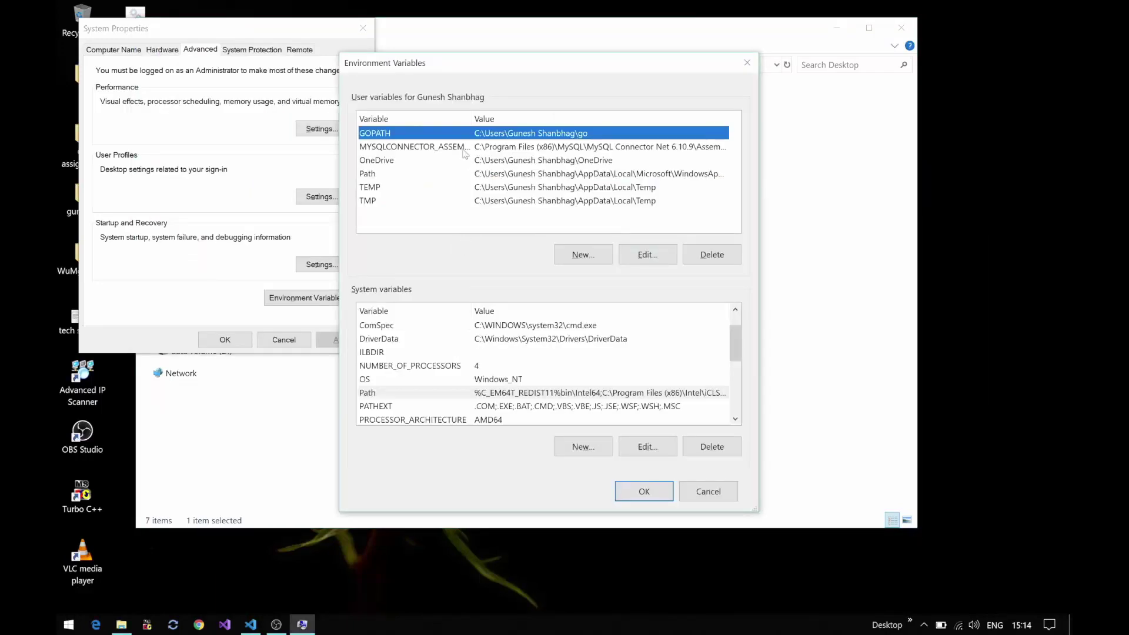
{"action": "left_click", "coordinate": [662, 254]}
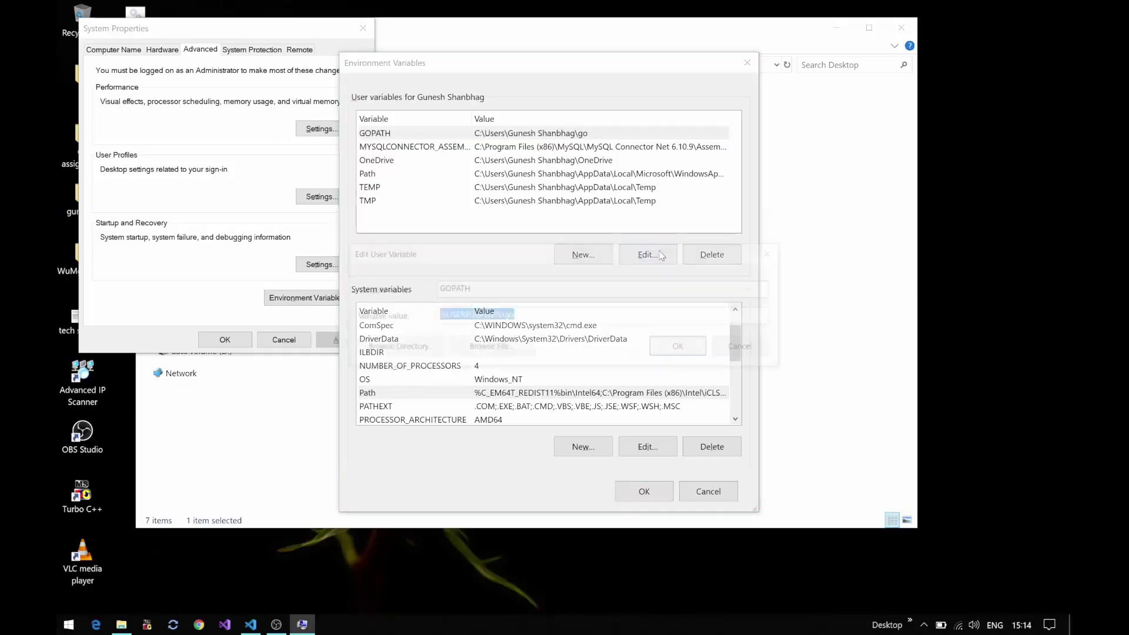
{"action": "key", "text": "End"}
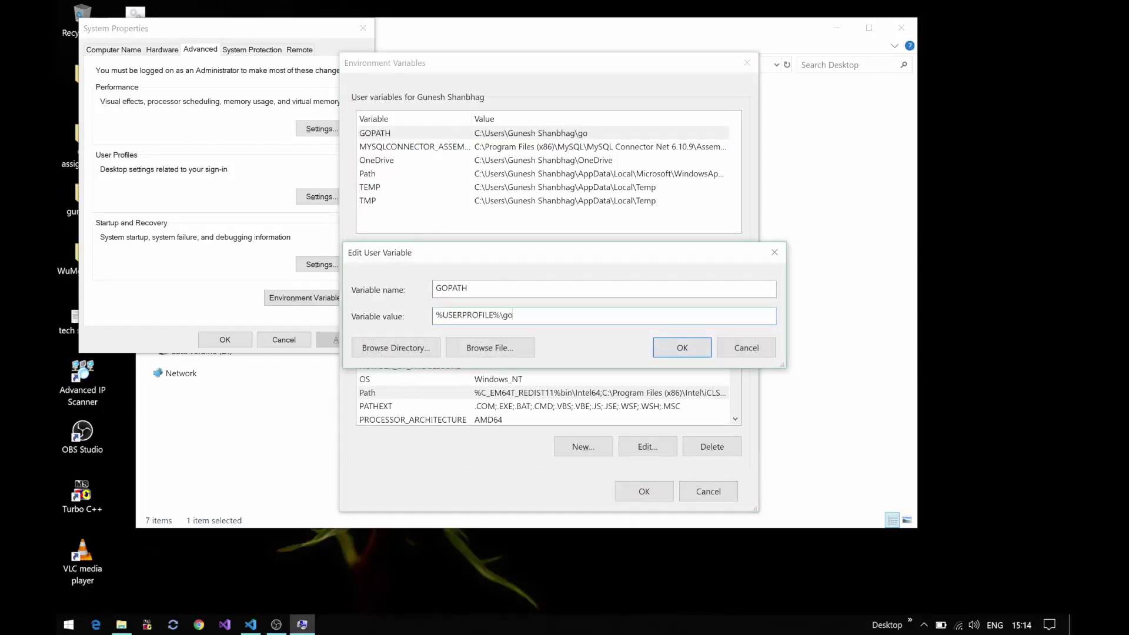
{"action": "left_click", "coordinate": [428, 349]}
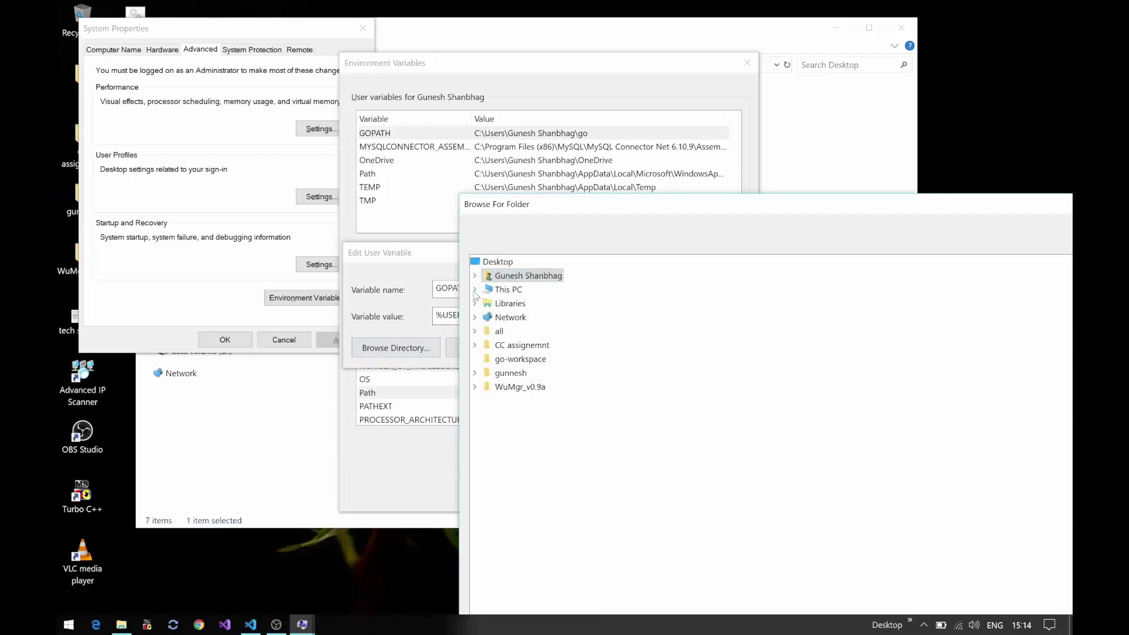
{"action": "left_click", "coordinate": [475, 276]}
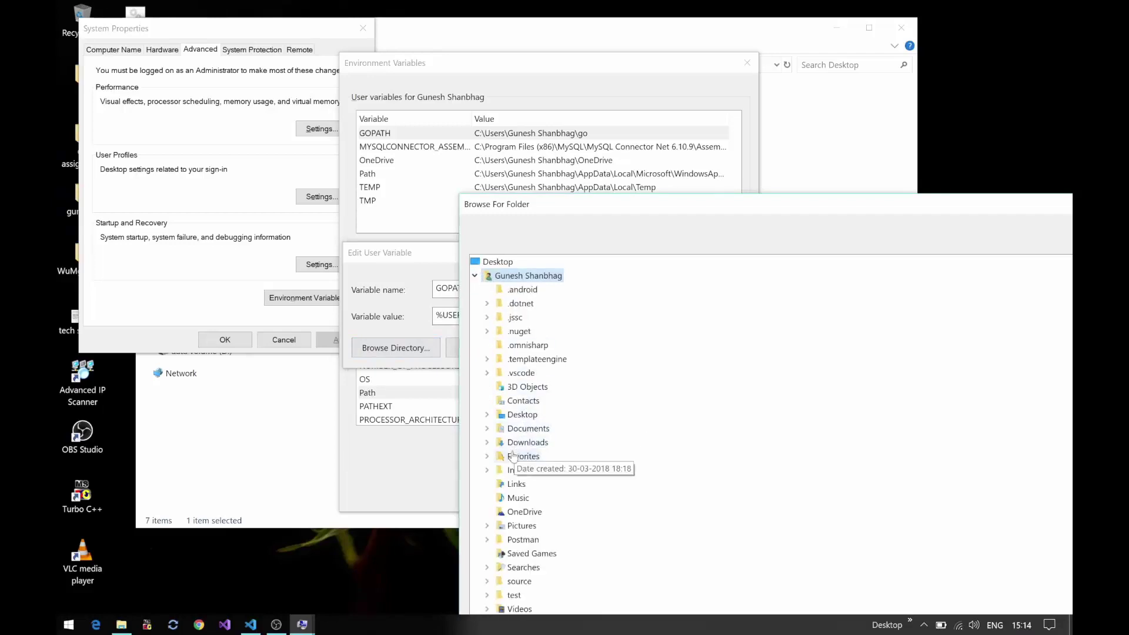
{"action": "left_click", "coordinate": [487, 414]}
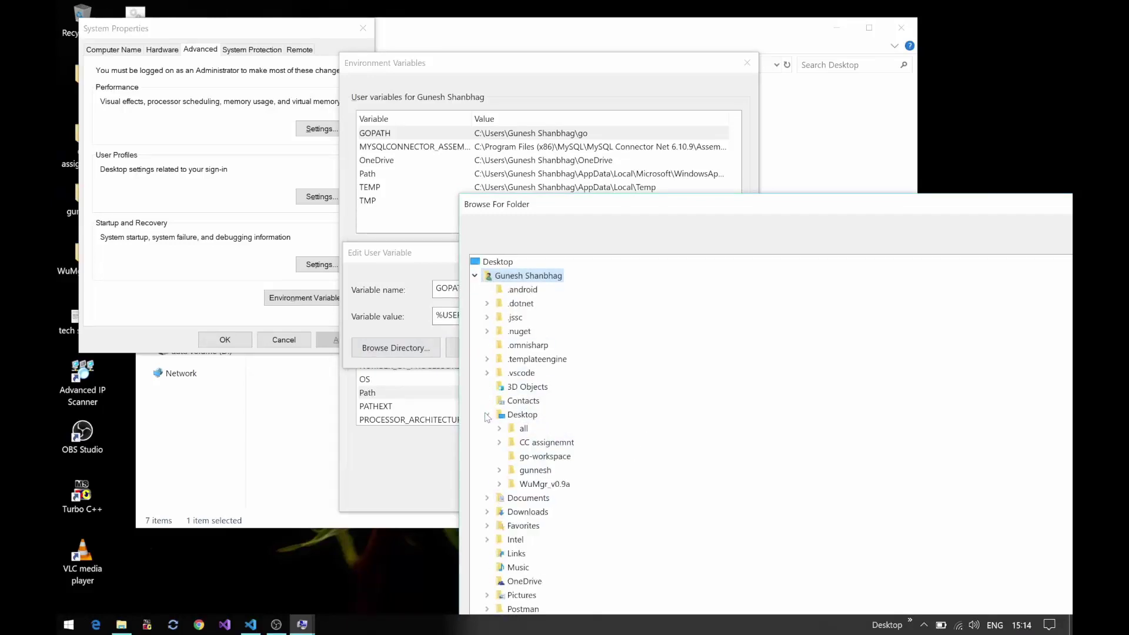
{"action": "left_click", "coordinate": [532, 458]}
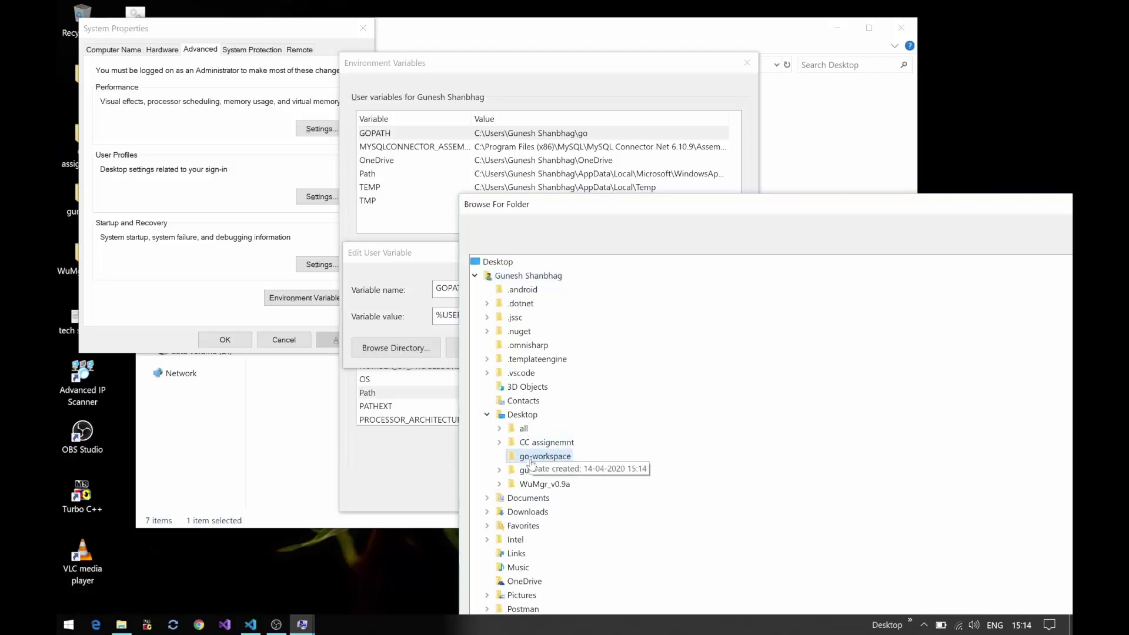
{"action": "left_click_drag", "start_coordinate": [642, 207], "coordinate": [279, 67]}
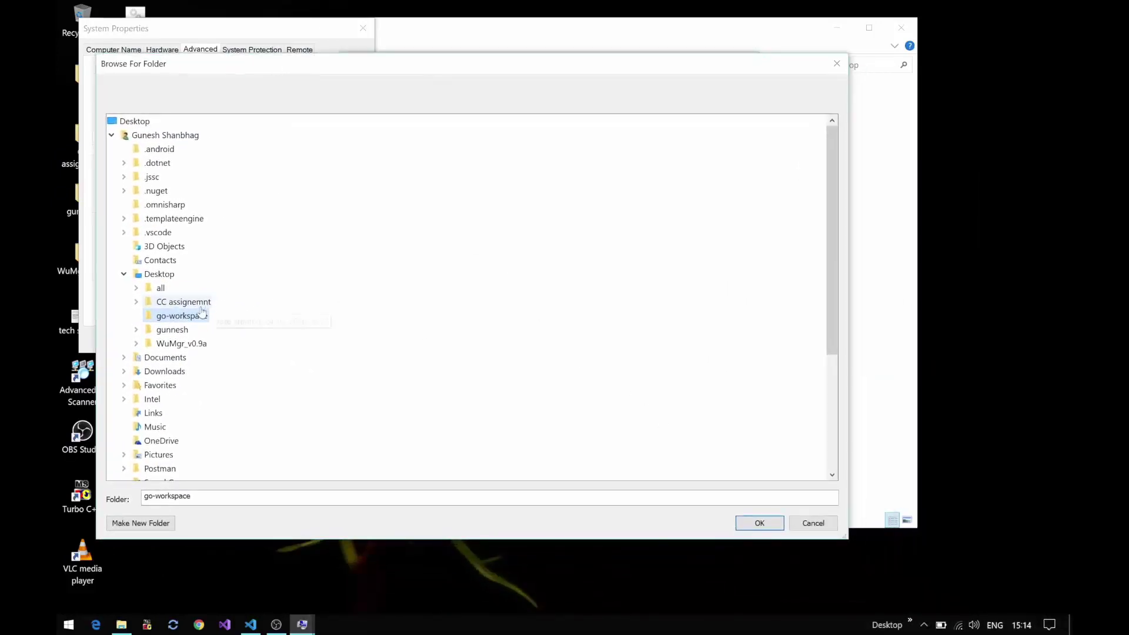
{"action": "left_click", "coordinate": [759, 522]}
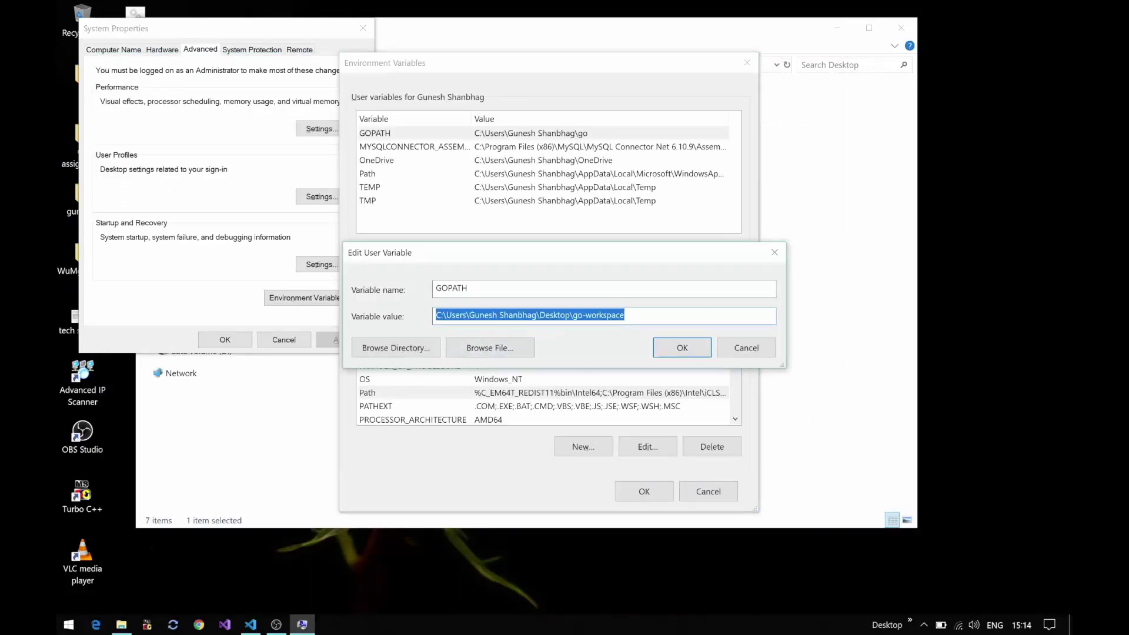
{"action": "left_click", "coordinate": [674, 340]}
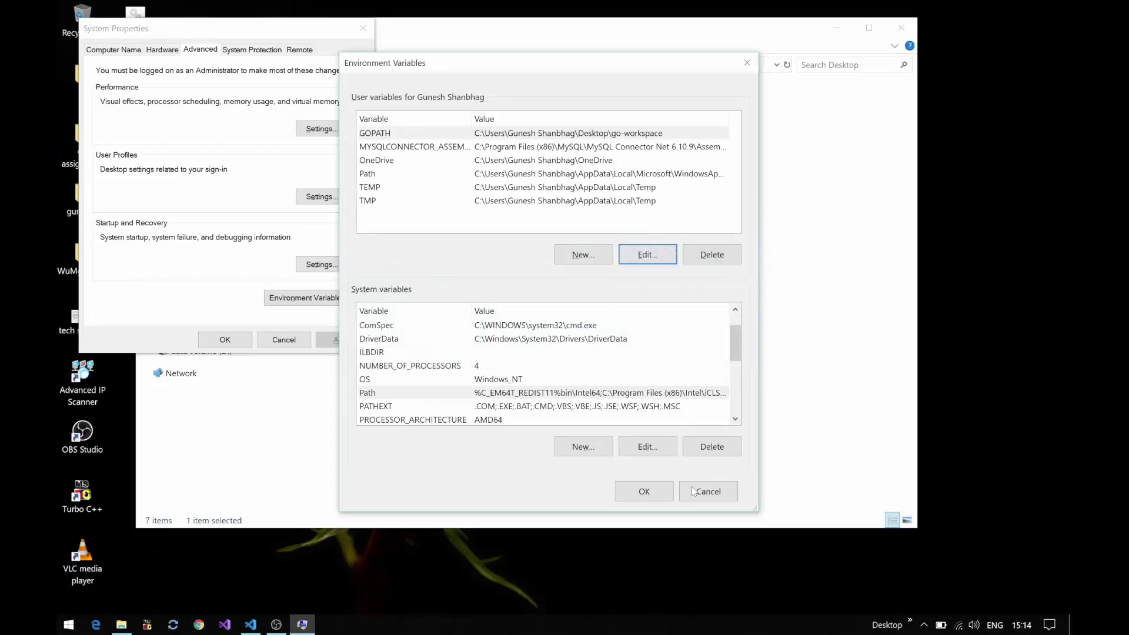
{"action": "left_click", "coordinate": [646, 491]}
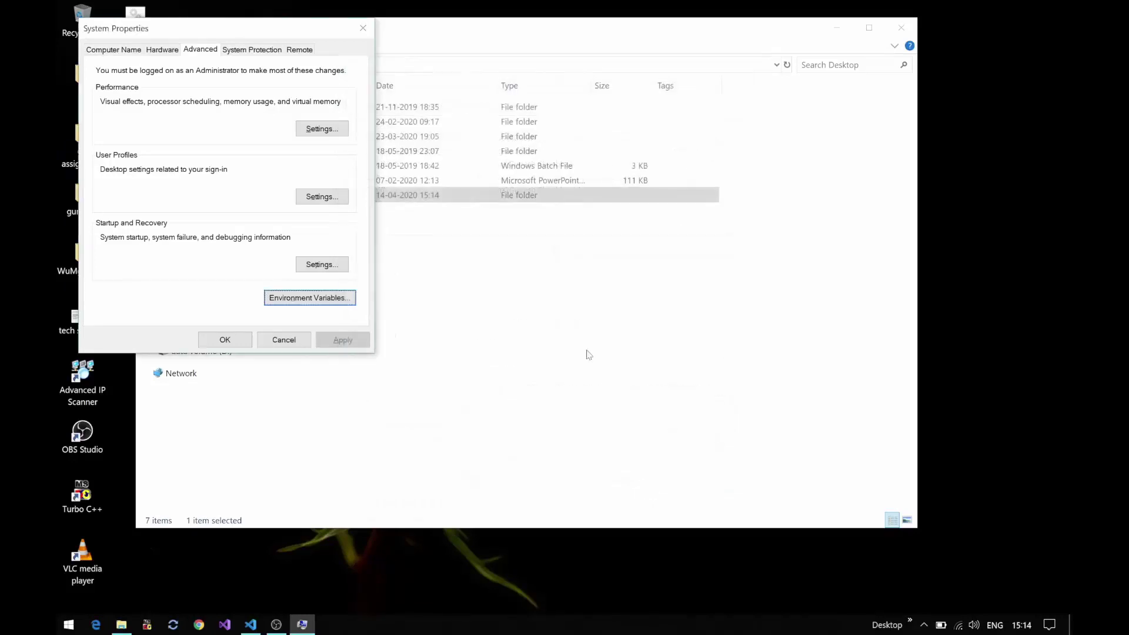
{"action": "left_click", "coordinate": [362, 27]}
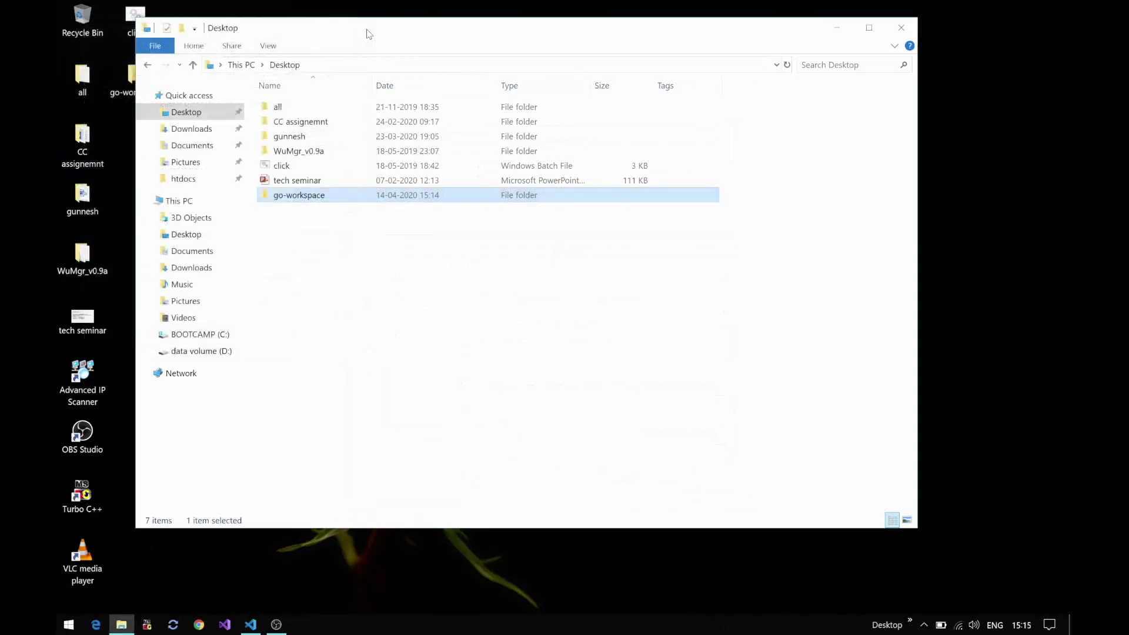
- Open the go-workspace folder and run go in a new Command Prompt to check the installation
{"action": "key", "text": "Return"}
{"action": "key", "text": "super"}
{"action": "type", "text": "cmd"}
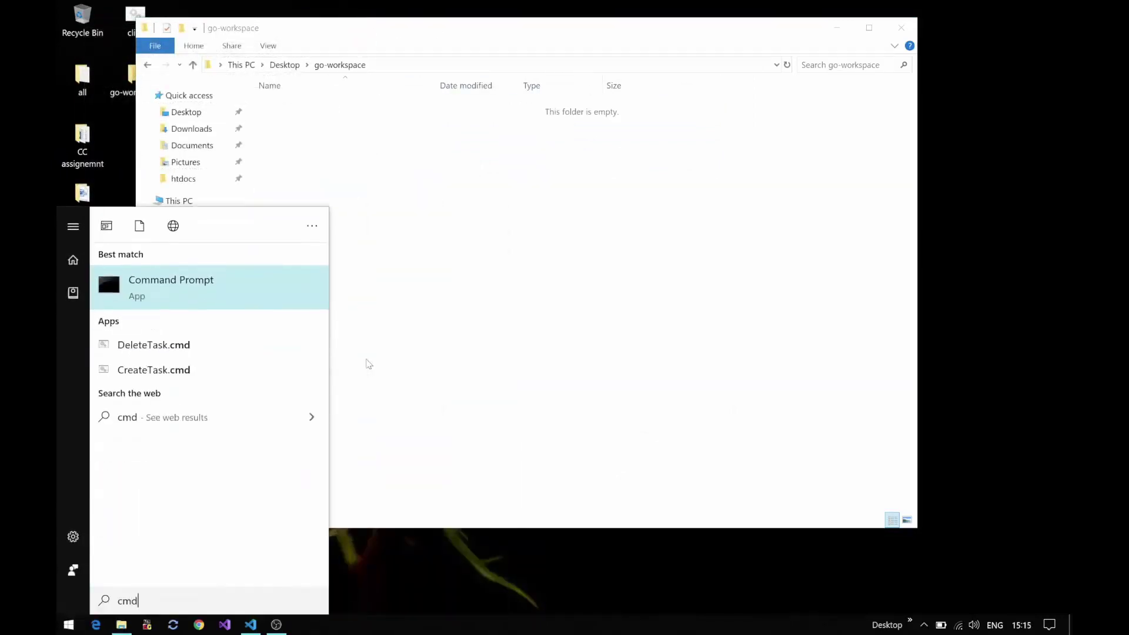
{"action": "key", "text": "Return"}
{"action": "type", "text": "go"}
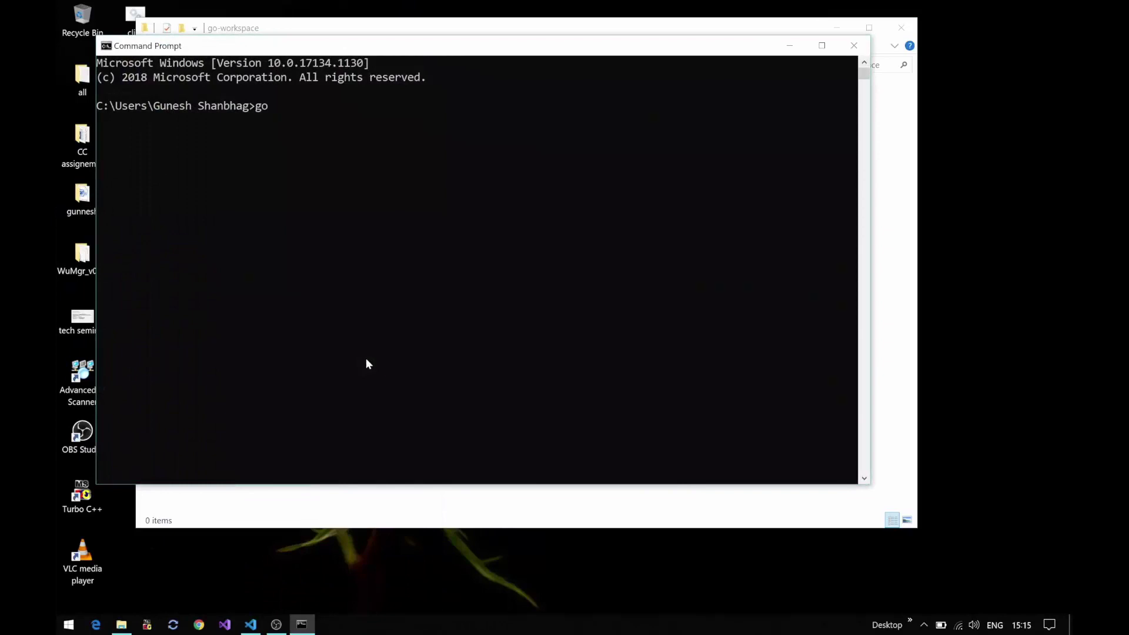
{"action": "key", "text": "Return"}
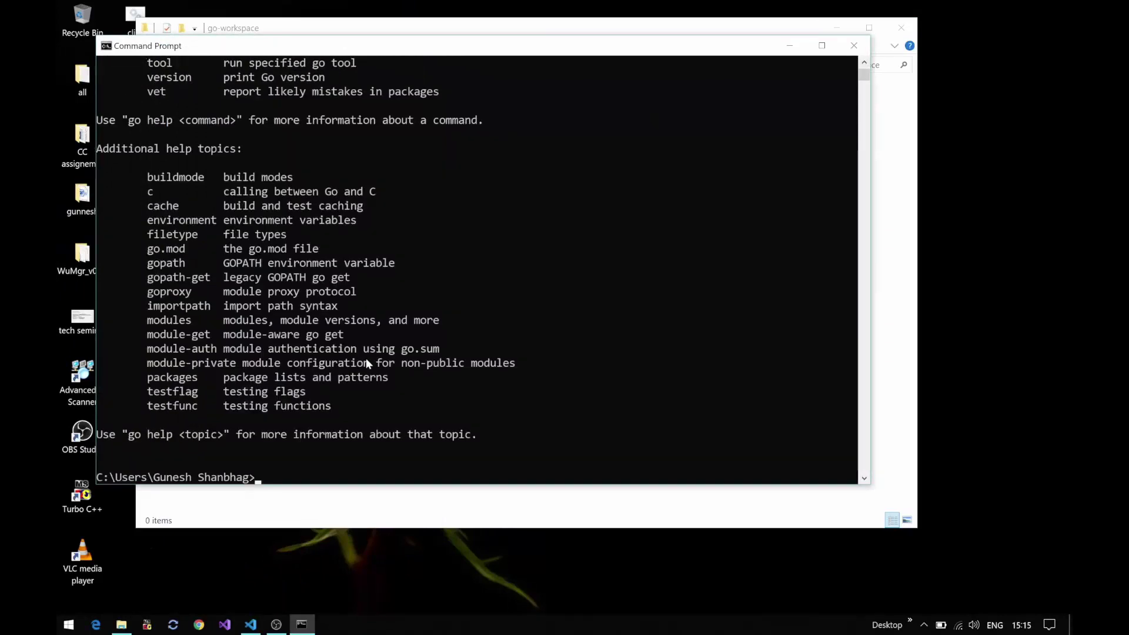
- Try to clear the console output with the clear command
{"action": "type", "text": "g"}
{"action": "key", "text": "BackSpace"}
{"action": "type", "text": "cclear"}
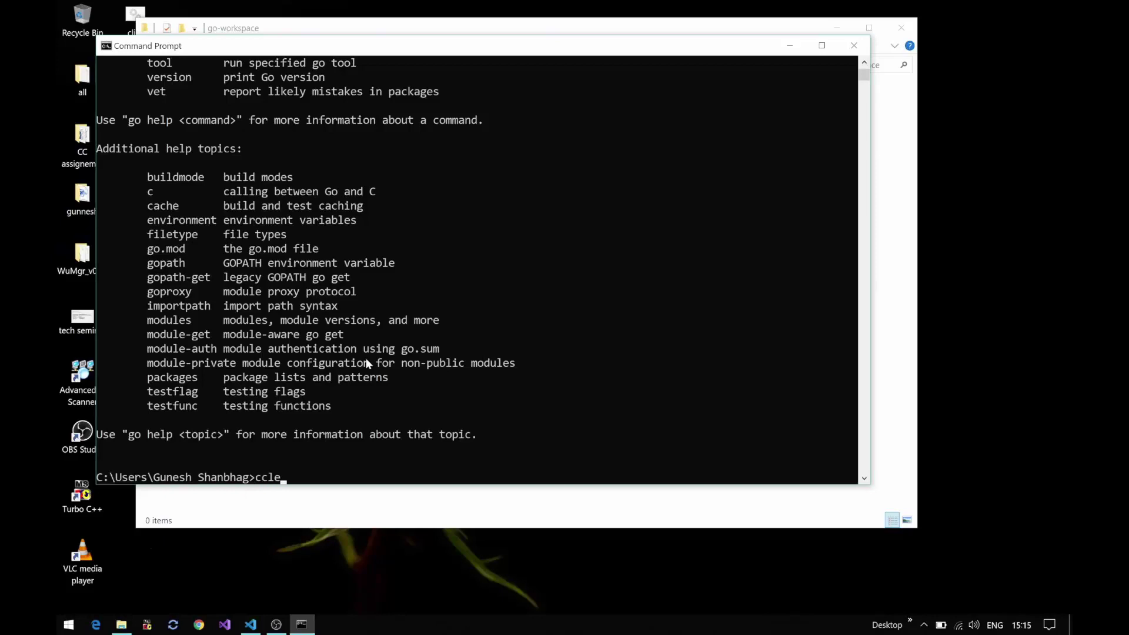
{"action": "key", "text": "Left"}
{"action": "key", "text": "Left"}
{"action": "key", "text": "Left"}
{"action": "key", "text": "Left"}
{"action": "key", "text": "Left"}
{"action": "key", "text": "BackSpace"}
{"action": "key", "text": "Return"}
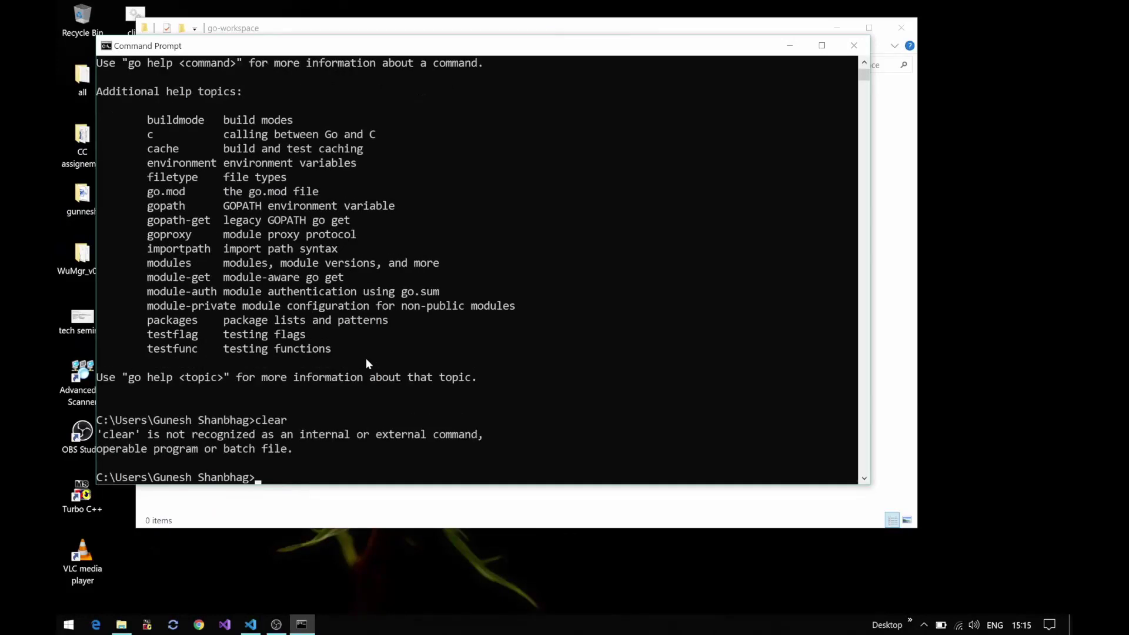
- Clear the console with cls and list the Go environment settings with go env
{"action": "type", "text": "cls"}
{"action": "key", "text": "Return"}
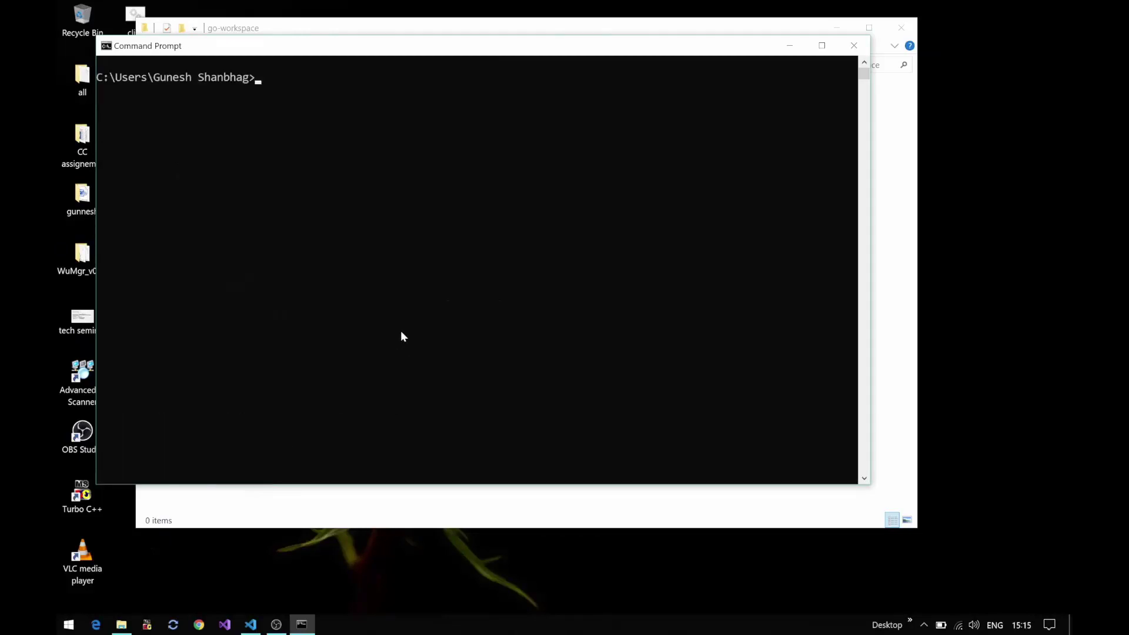
{"action": "type", "text": "go env"}
{"action": "key", "text": "Return"}
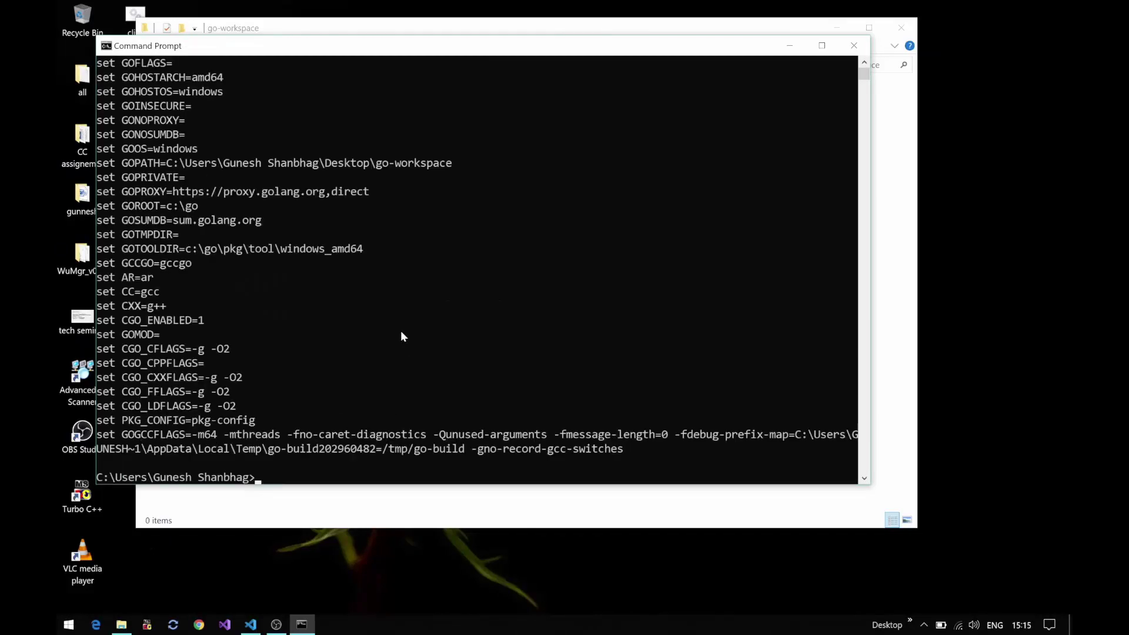
- Examine the GOROOT and GOPATH values in the maximized go env output, and close the Command Prompt
{"action": "left_click", "coordinate": [822, 45]}
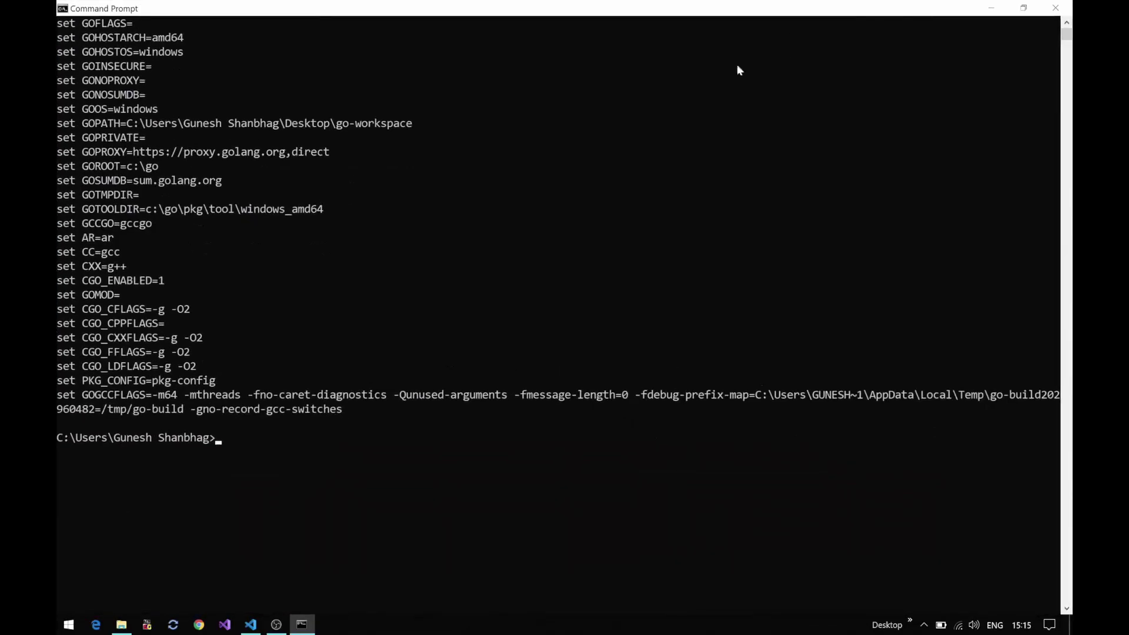
{"action": "scroll", "coordinate": [346, 163], "scroll_direction": "down", "scroll_amount": 1}
{"action": "scroll", "coordinate": [346, 162], "scroll_direction": "up", "scroll_amount": 4}
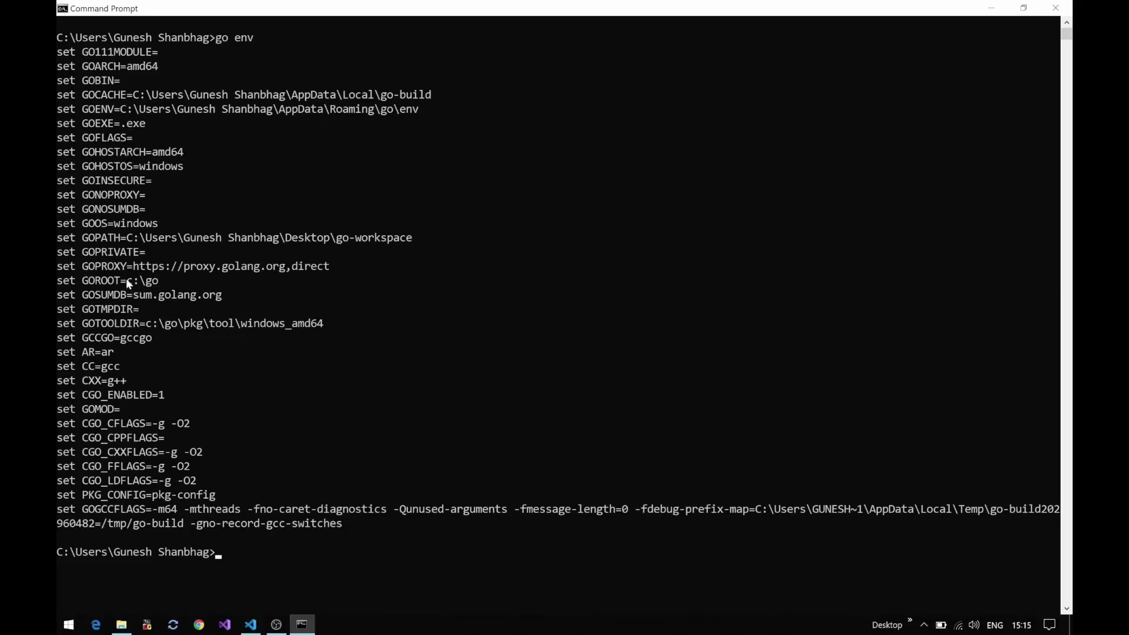
{"action": "left_click_drag", "start_coordinate": [126, 279], "coordinate": [216, 281]}
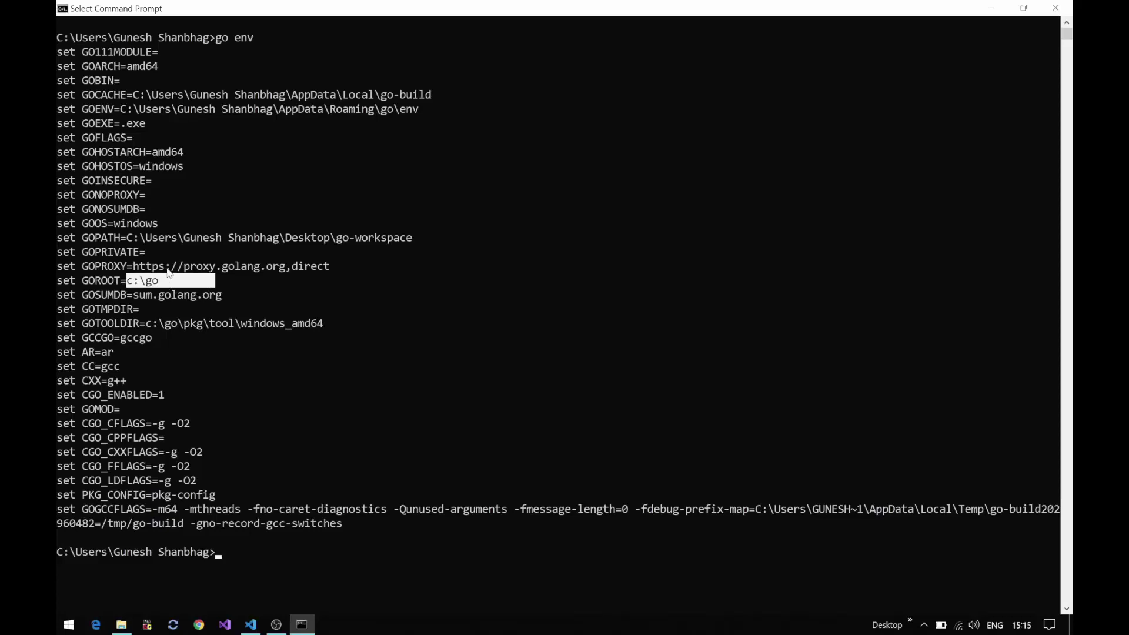
{"action": "left_click_drag", "start_coordinate": [138, 235], "coordinate": [420, 250]}
{"action": "left_click", "coordinate": [420, 251]}
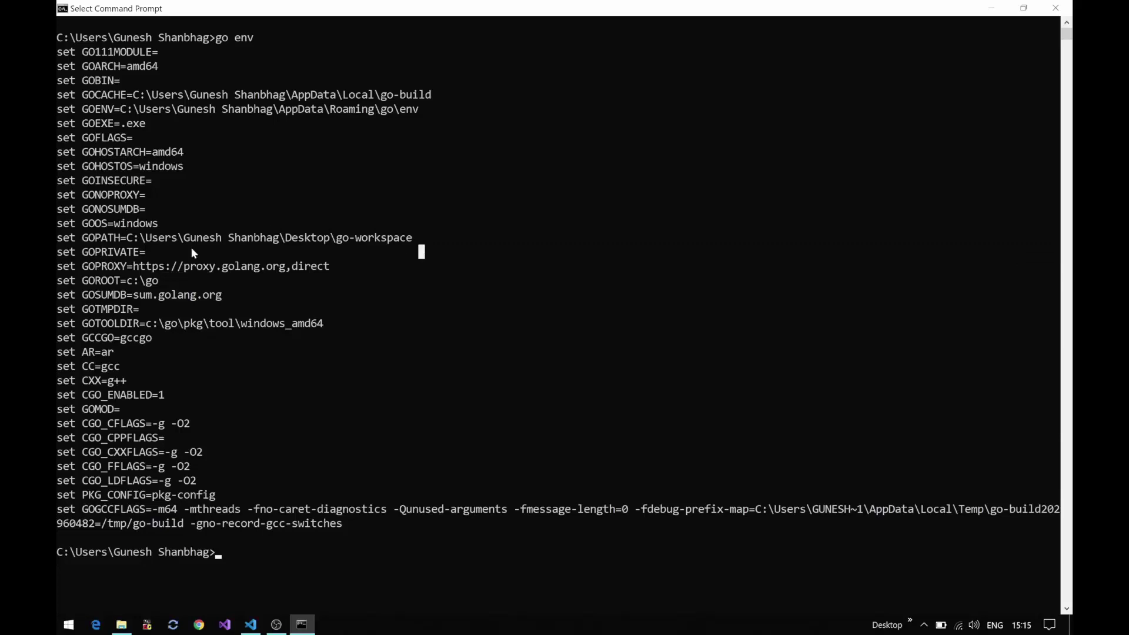
{"action": "left_click_drag", "start_coordinate": [127, 285], "coordinate": [171, 287]}
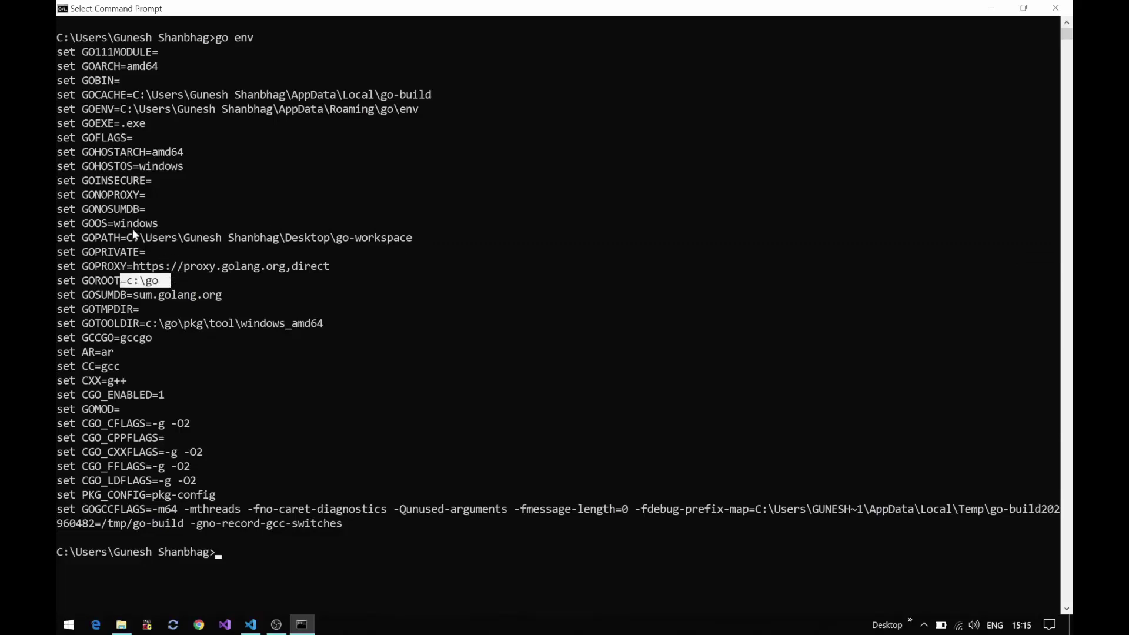
{"action": "left_click_drag", "start_coordinate": [132, 235], "coordinate": [411, 248]}
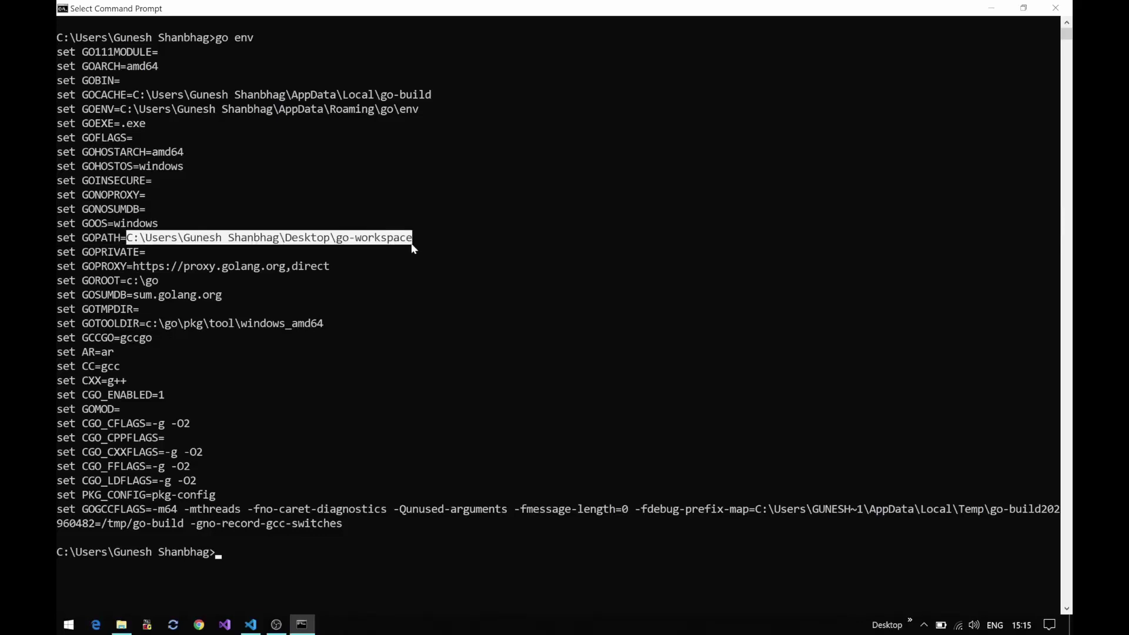
{"action": "left_click", "coordinate": [411, 247]}
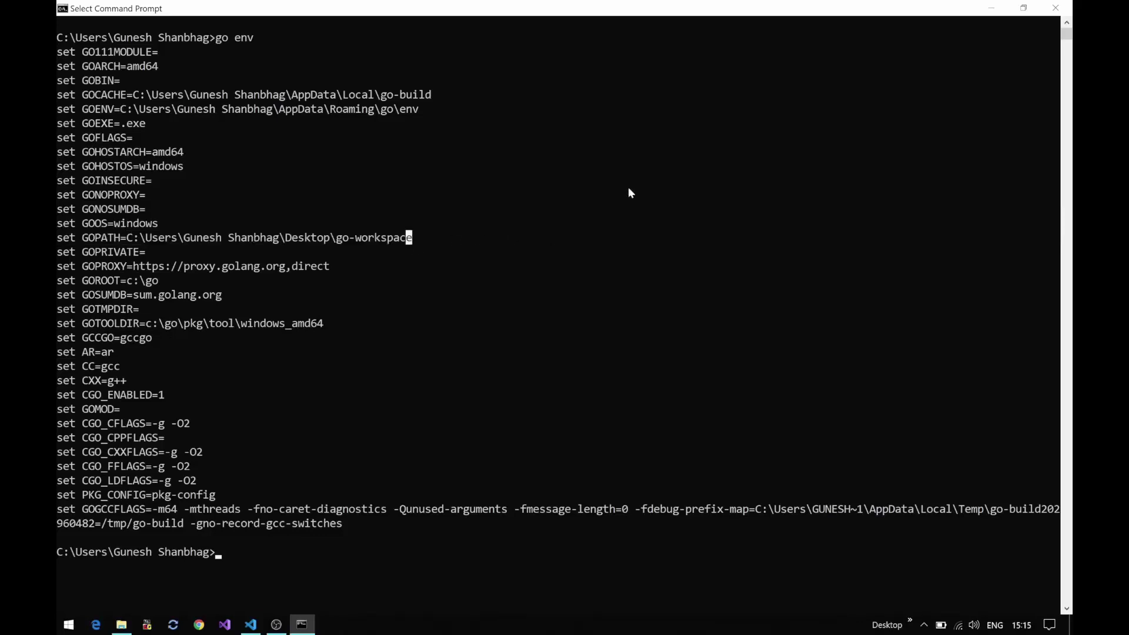
{"action": "left_click", "coordinate": [1048, 6]}
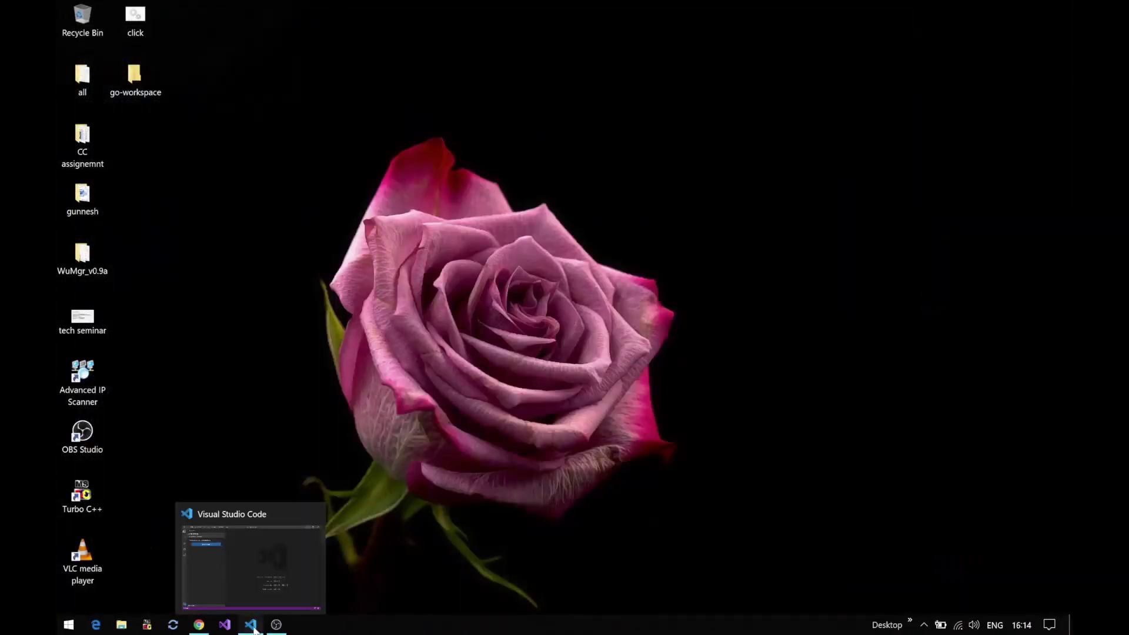
- Switch to Visual Studio Code and open the go-workspace folder from the Desktop
{"action": "left_click", "coordinate": [253, 627]}
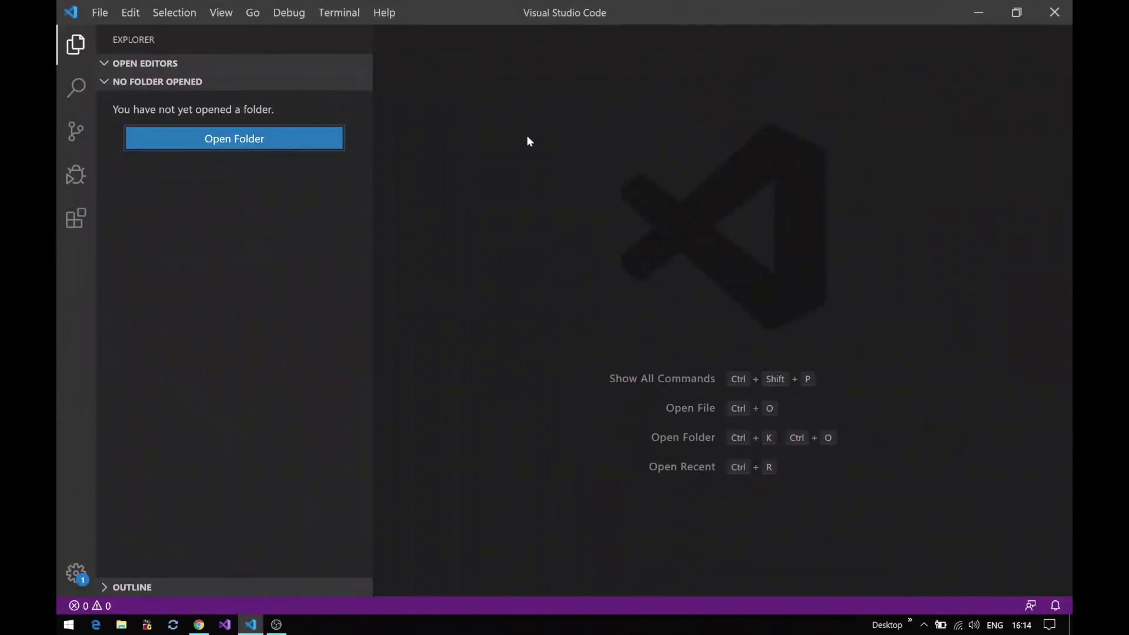
{"action": "left_click", "coordinate": [295, 139]}
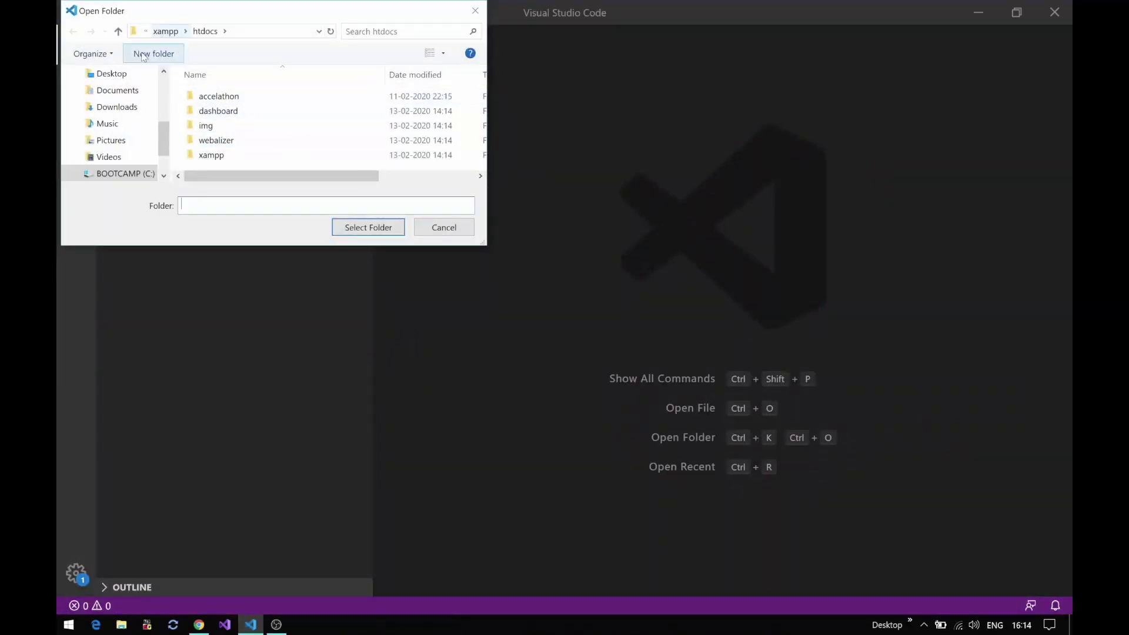
{"action": "left_click", "coordinate": [129, 73]}
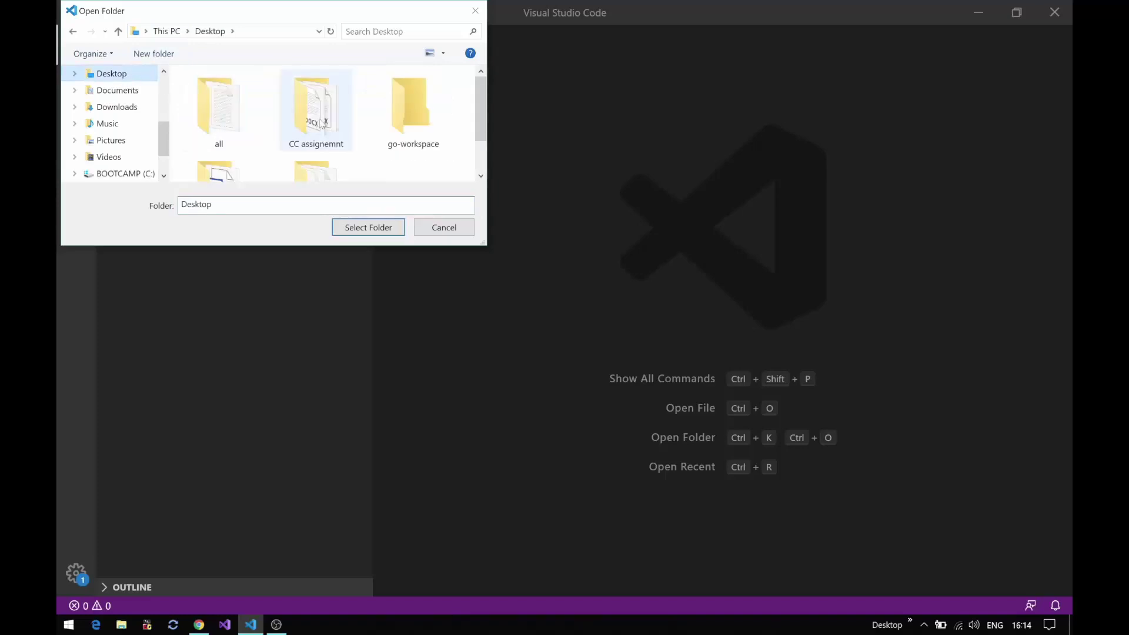
{"action": "left_click", "coordinate": [413, 128]}
{"action": "left_click", "coordinate": [383, 227]}
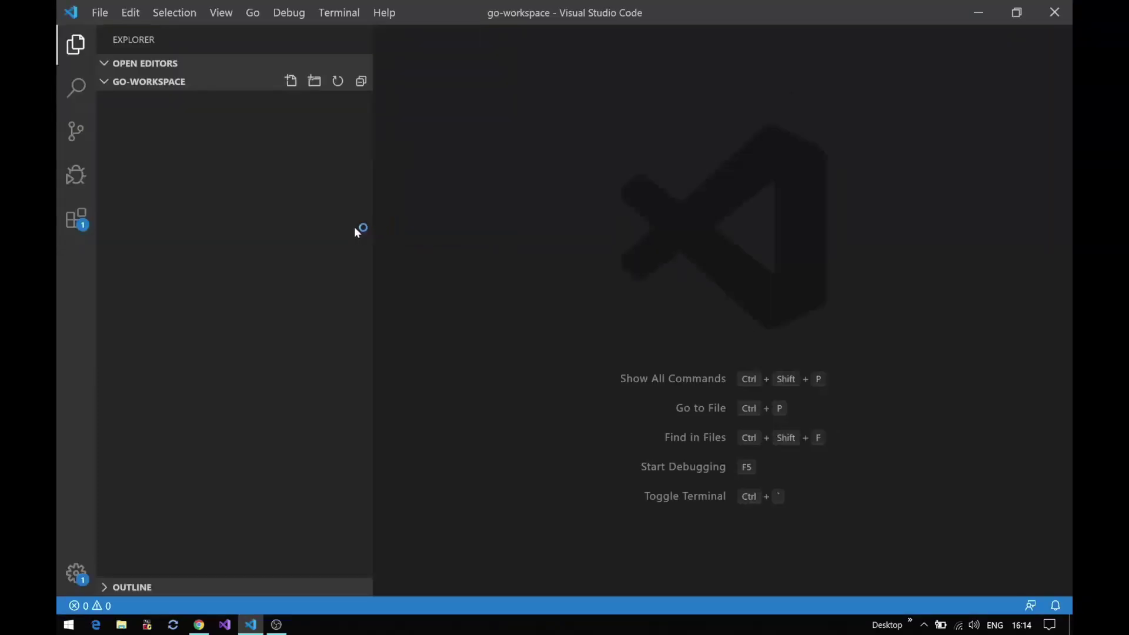
- Create a file named hello.go in the go-workspace folder
{"action": "left_click", "coordinate": [291, 82]}
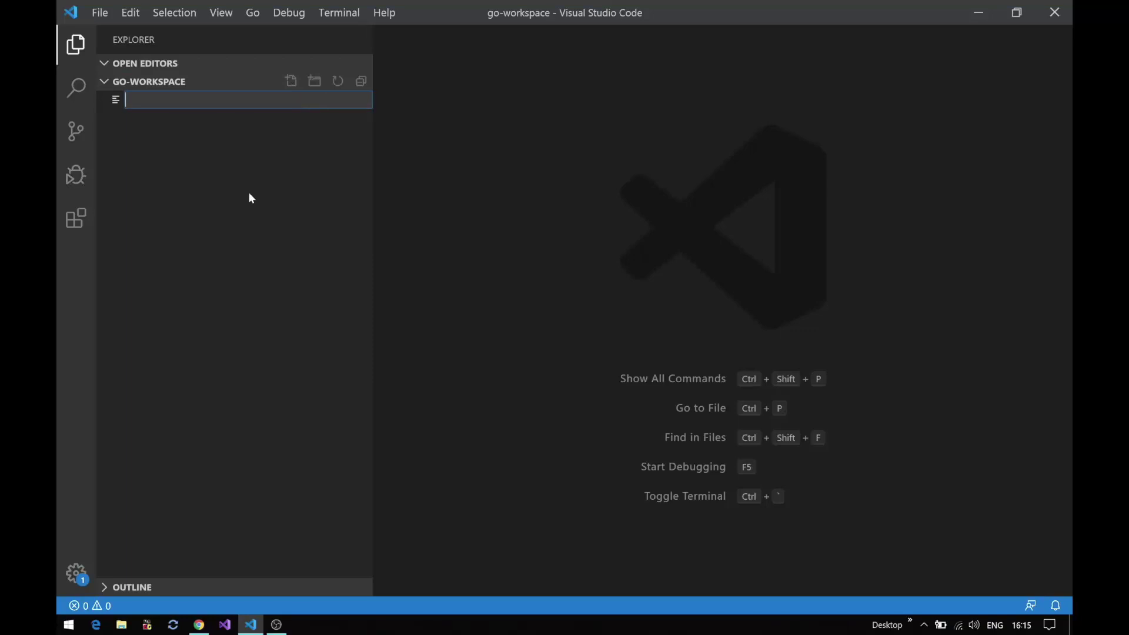
{"action": "type", "text": "hello.go"}
{"action": "key", "text": "Return"}
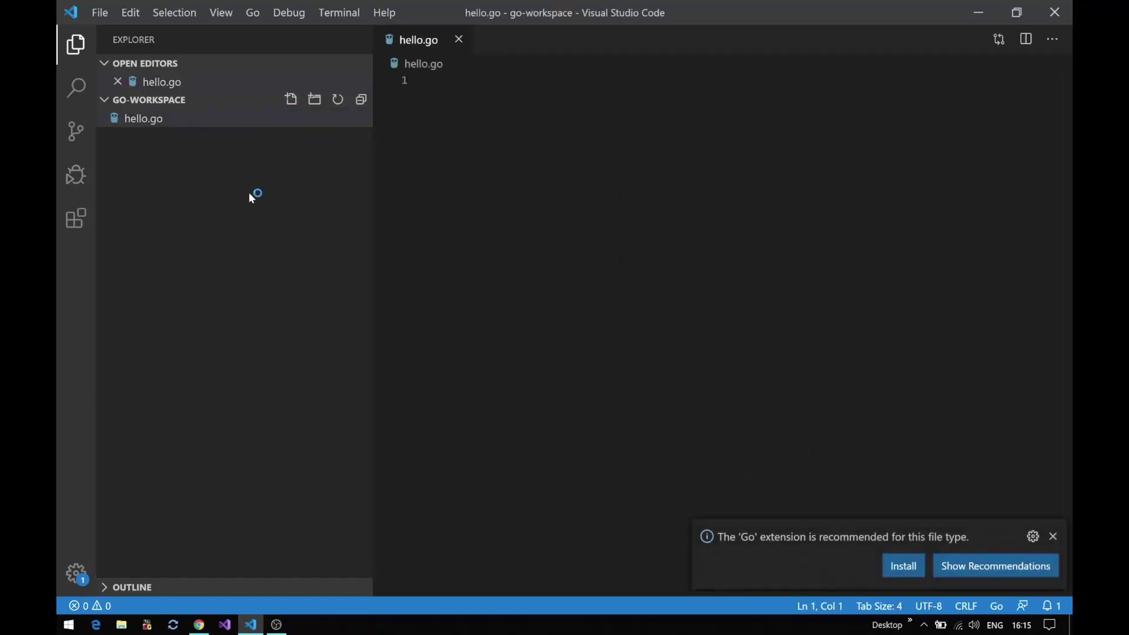
- Install the recommended Go extension and all of its missing analysis tools
{"action": "left_click", "coordinate": [899, 565]}
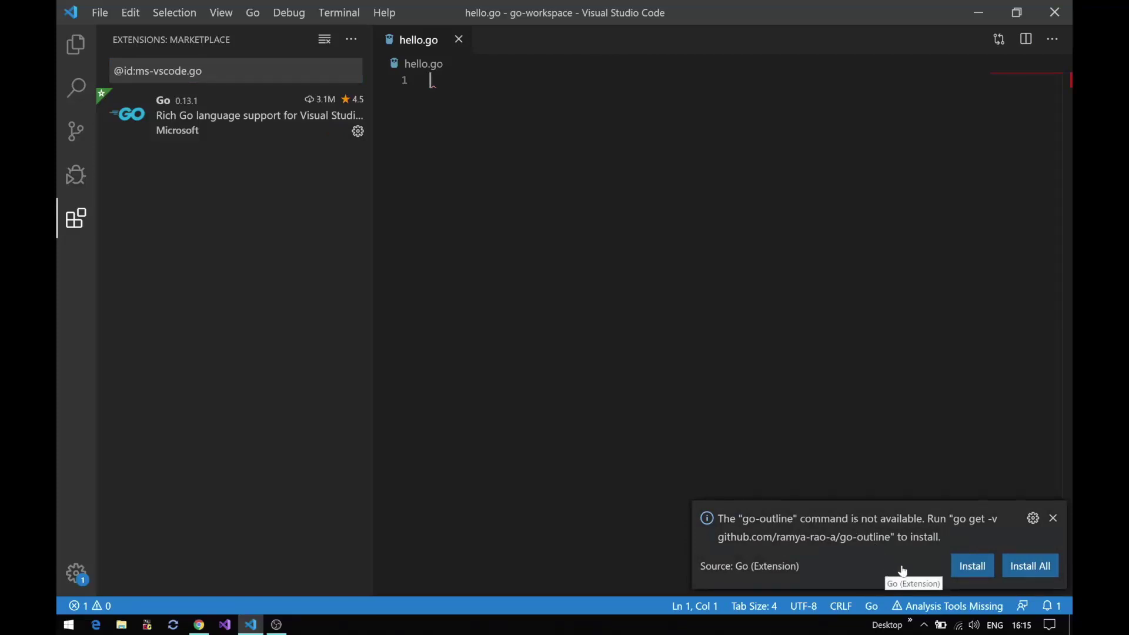
{"action": "left_click", "coordinate": [1039, 573]}
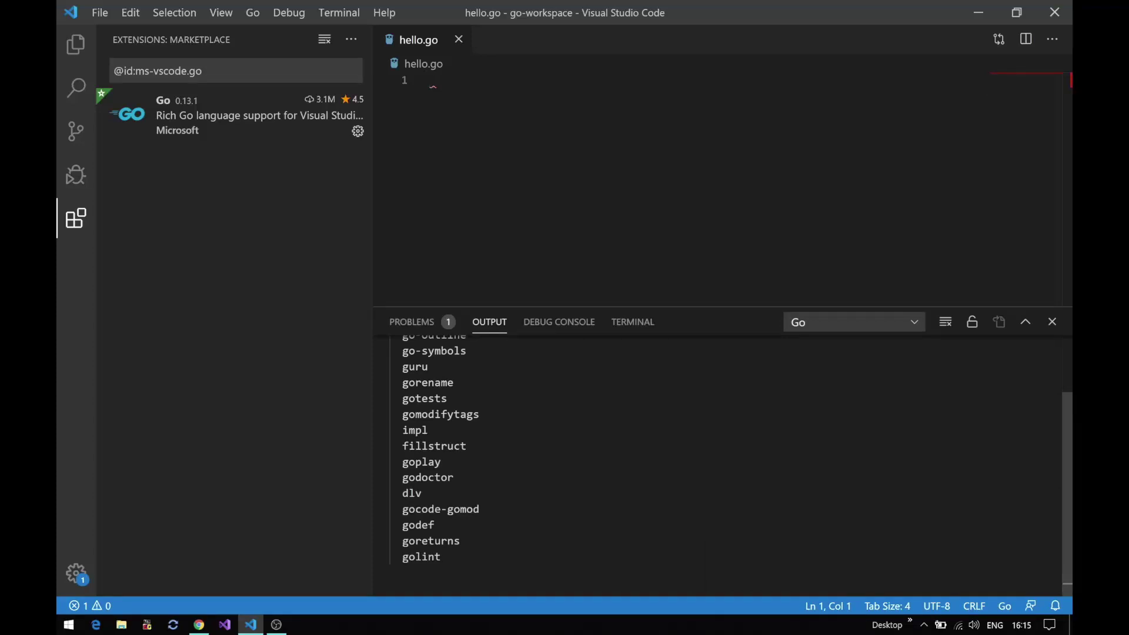
- Examine the Go tools installation log, including the GOPATH line, the install location and the list of tools
{"action": "scroll", "coordinate": [722, 464], "scroll_direction": "up", "scroll_amount": 2}
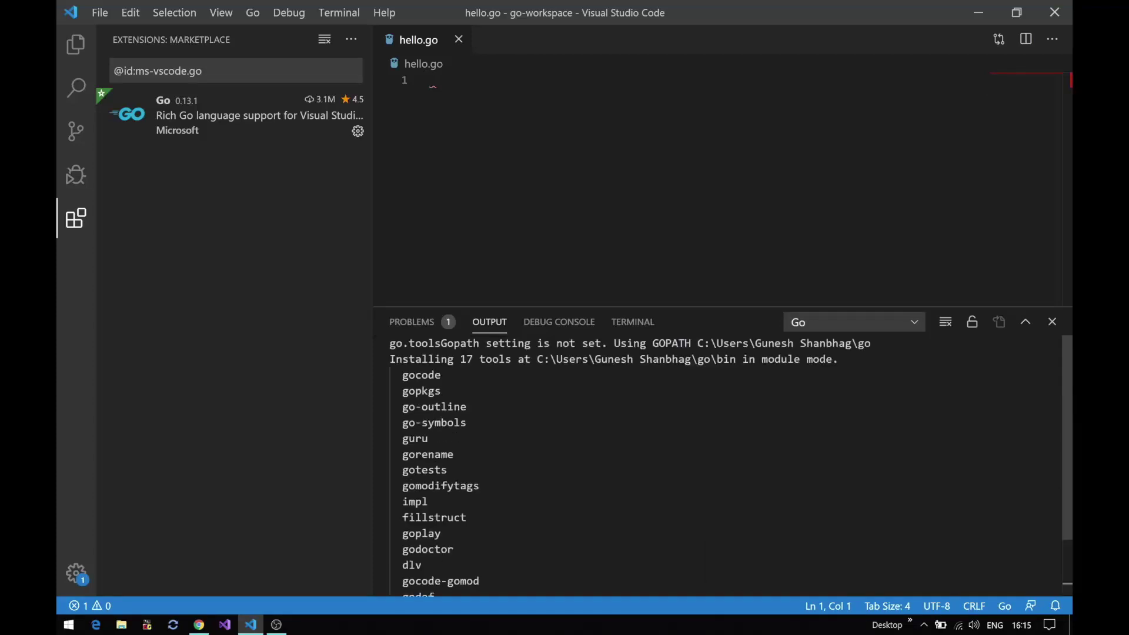
{"action": "left_click_drag", "start_coordinate": [474, 358], "coordinate": [442, 374]}
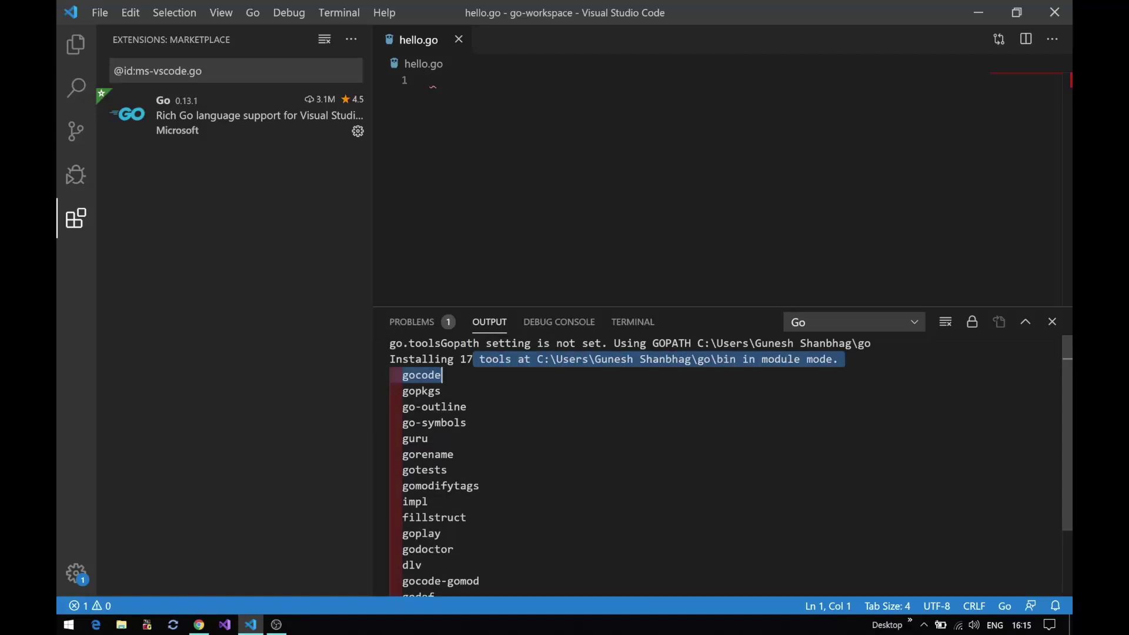
{"action": "left_click", "coordinate": [840, 358]}
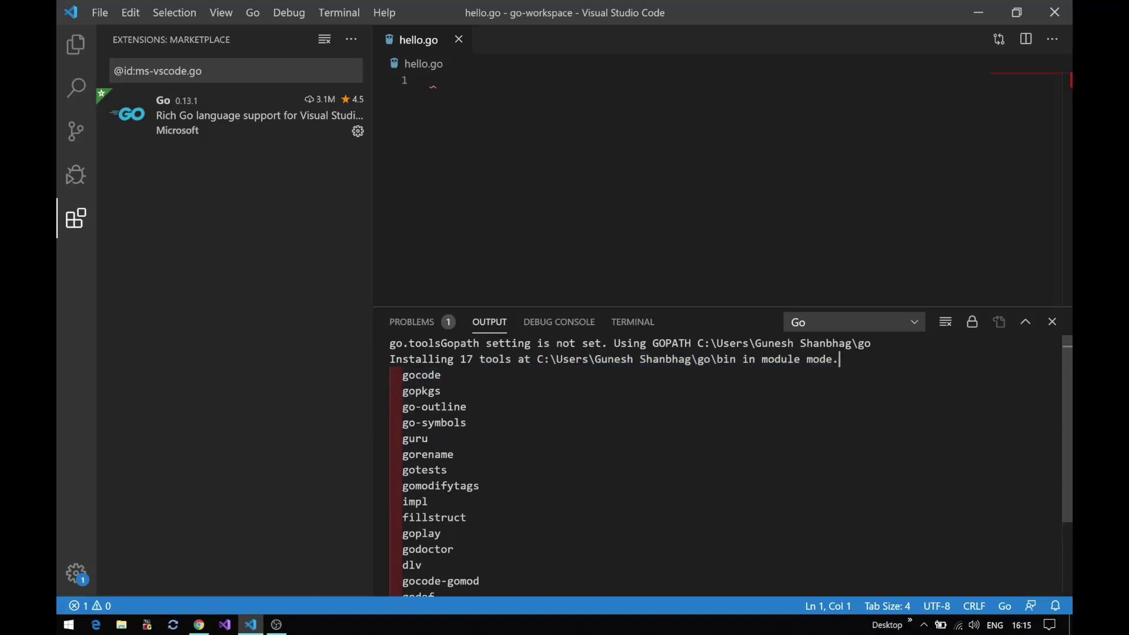
{"action": "double_click", "coordinate": [480, 485]}
{"action": "scroll", "coordinate": [717, 466], "scroll_direction": "down", "scroll_amount": 3}
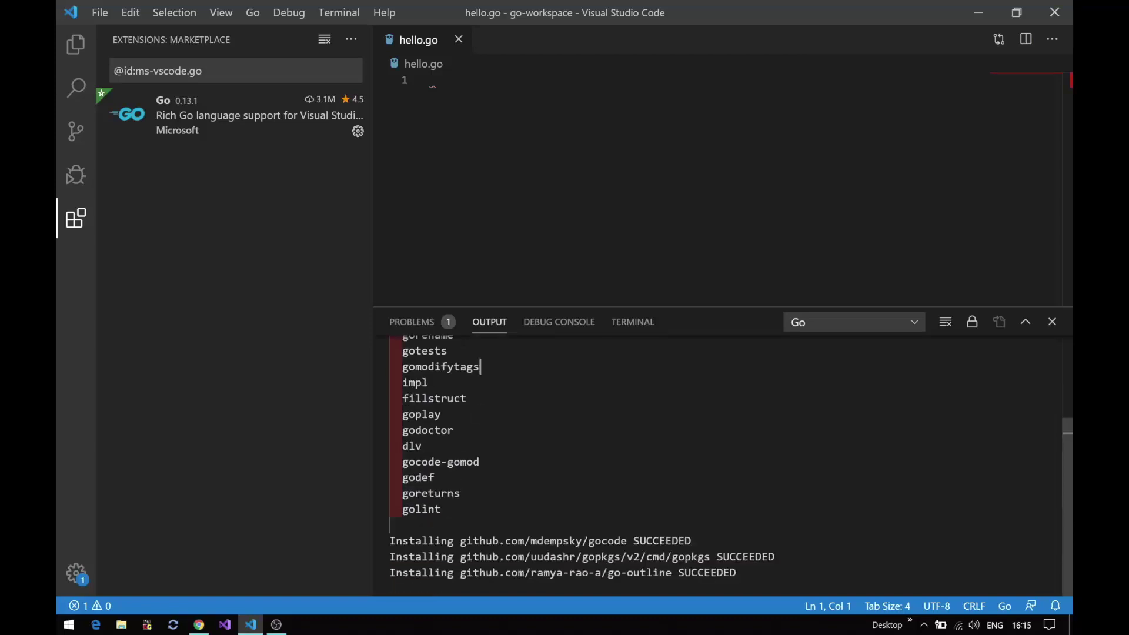
{"action": "scroll", "coordinate": [717, 465], "scroll_direction": "up", "scroll_amount": 3}
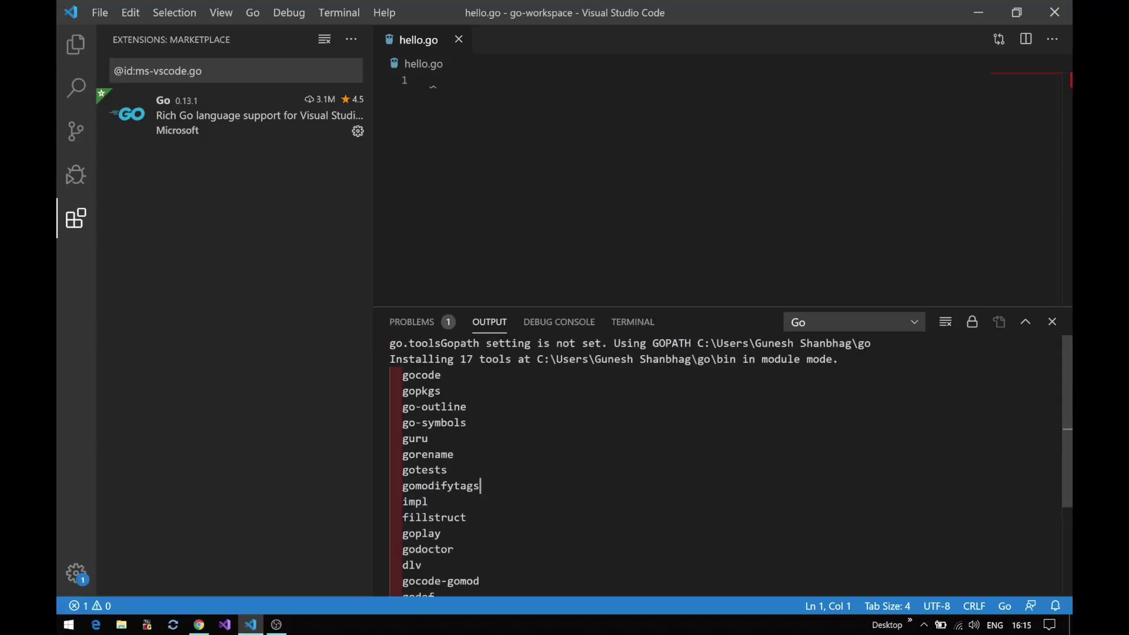
{"action": "left_click_drag", "start_coordinate": [409, 343], "coordinate": [872, 343]}
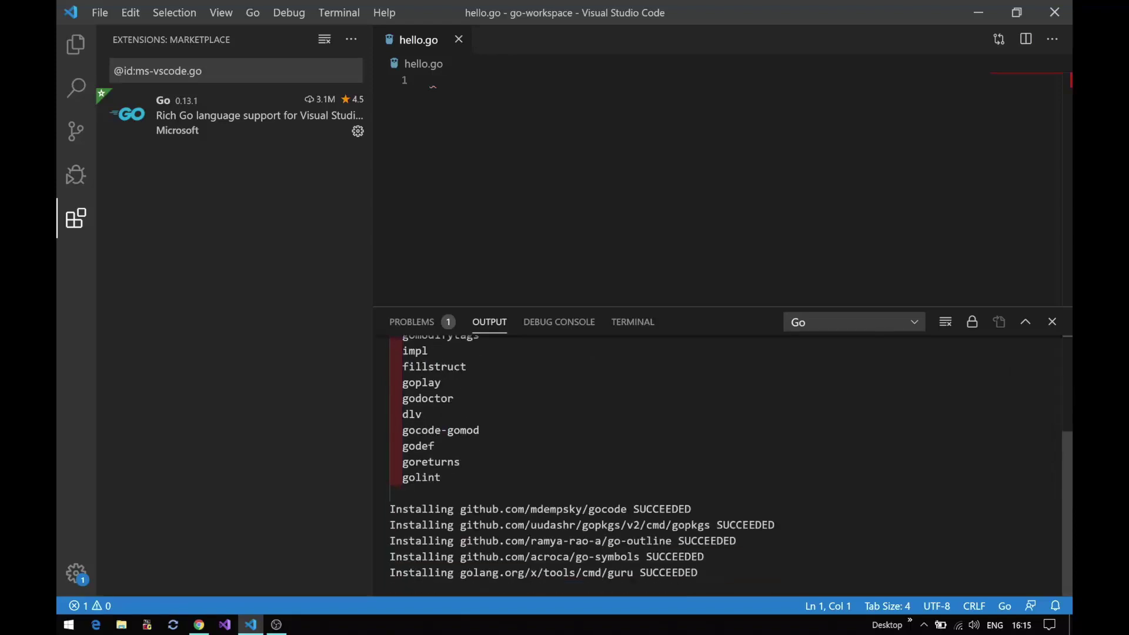
{"action": "scroll", "coordinate": [726, 466], "scroll_direction": "up", "scroll_amount": 4}
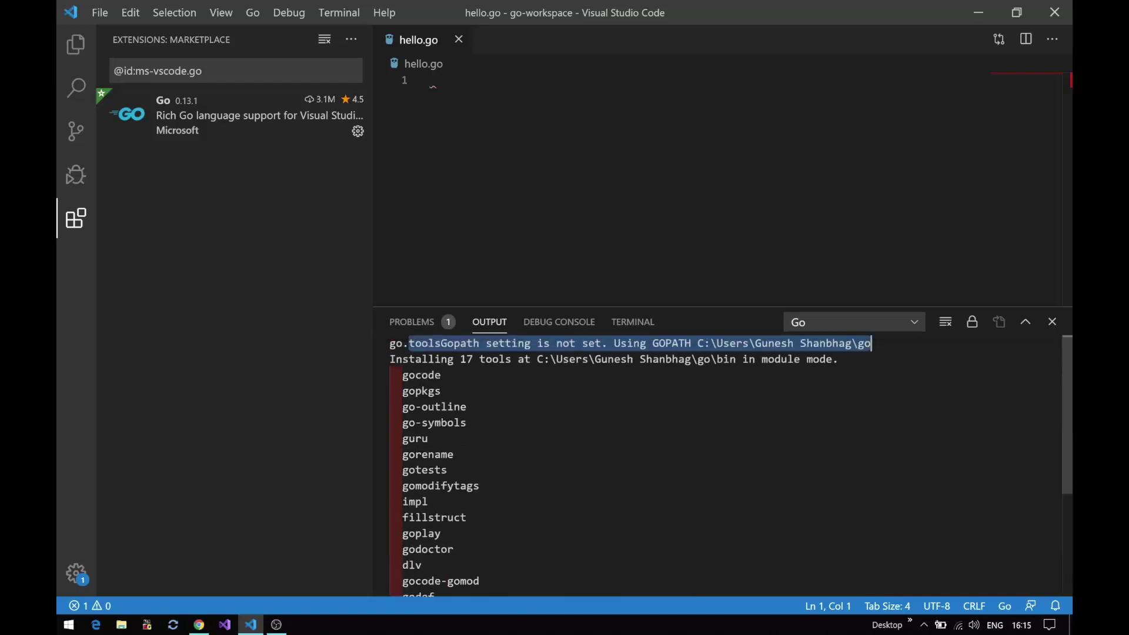
{"action": "left_click", "coordinate": [614, 343]}
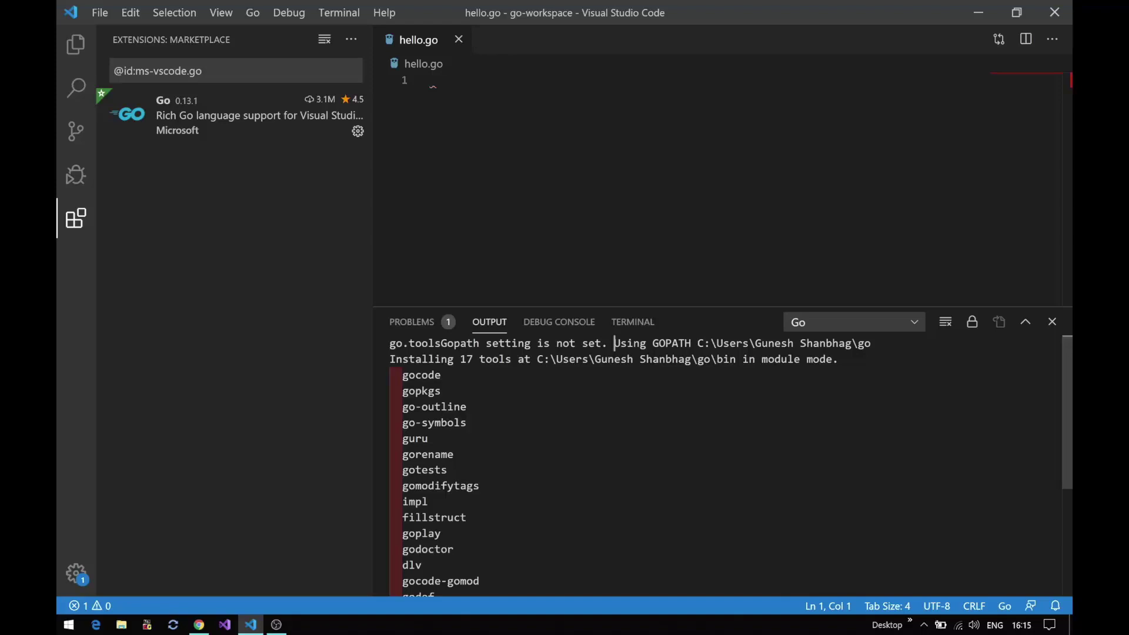
- Begin hello.go with the comment "// this is go file" followed by the declaration "package workspace"
{"action": "left_click", "coordinate": [432, 81]}
{"action": "type", "text": "//"}
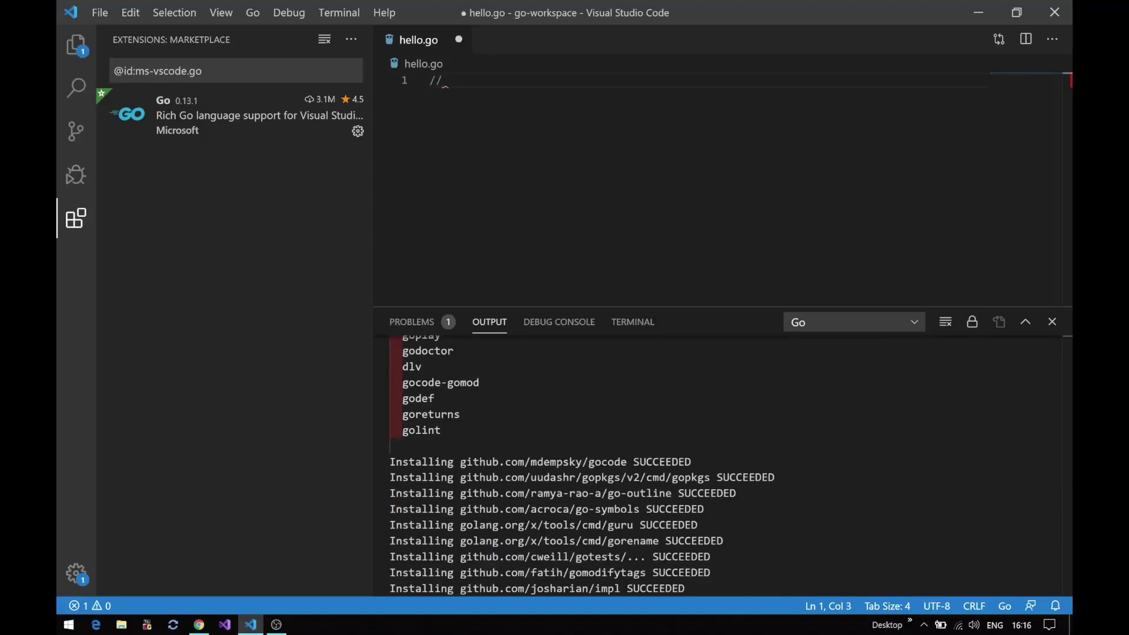
{"action": "type", "text": " this is go file"}
{"action": "key", "text": "Return"}
{"action": "type", "text": "pack"}
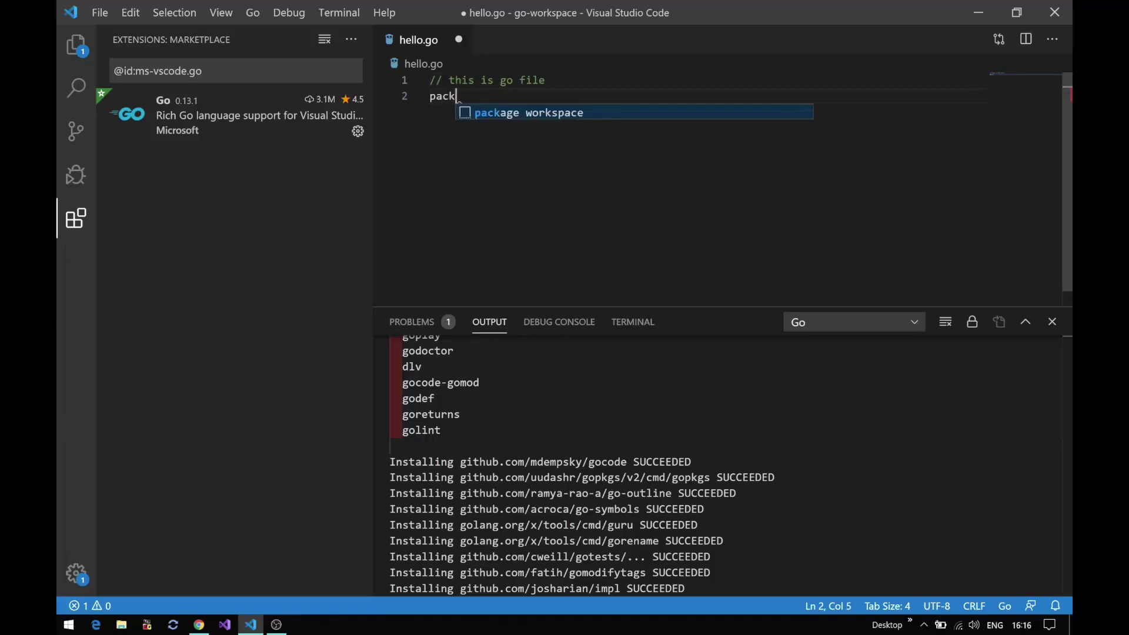
{"action": "type", "text": "age main"}
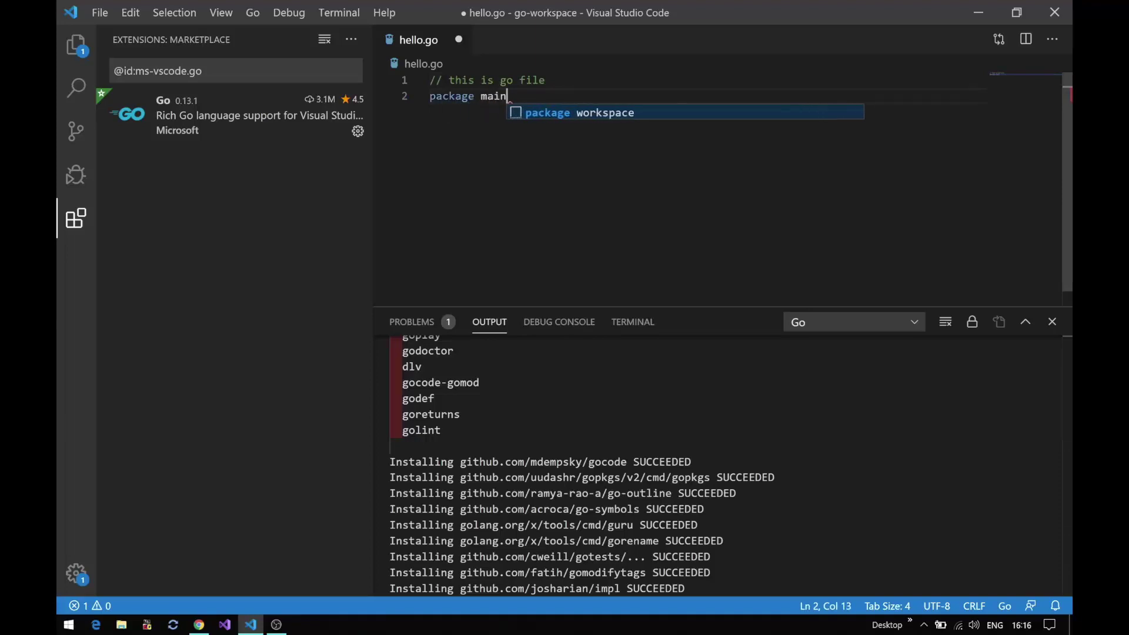
{"action": "key", "text": "Return"}
{"action": "key", "text": "BackSpace"}
{"action": "key", "text": "BackSpace"}
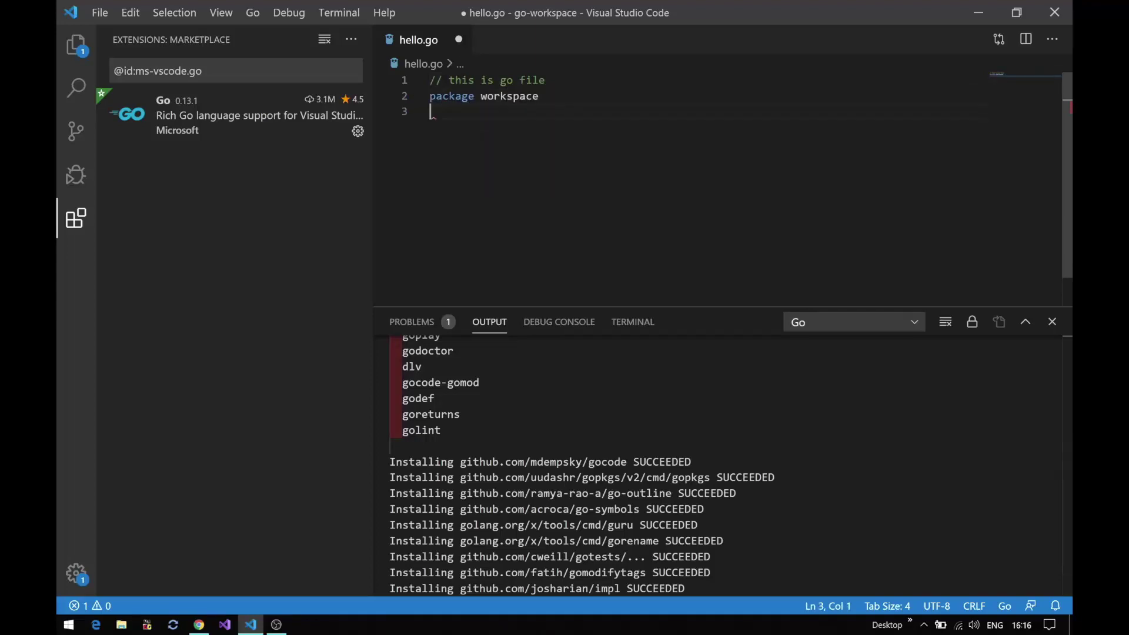
- Add an import of the "fmt" package to hello.go, separated from the package declaration by a blank line
{"action": "key", "text": "Return"}
{"action": "key", "text": "Return"}
{"action": "type", "text": "impo"}
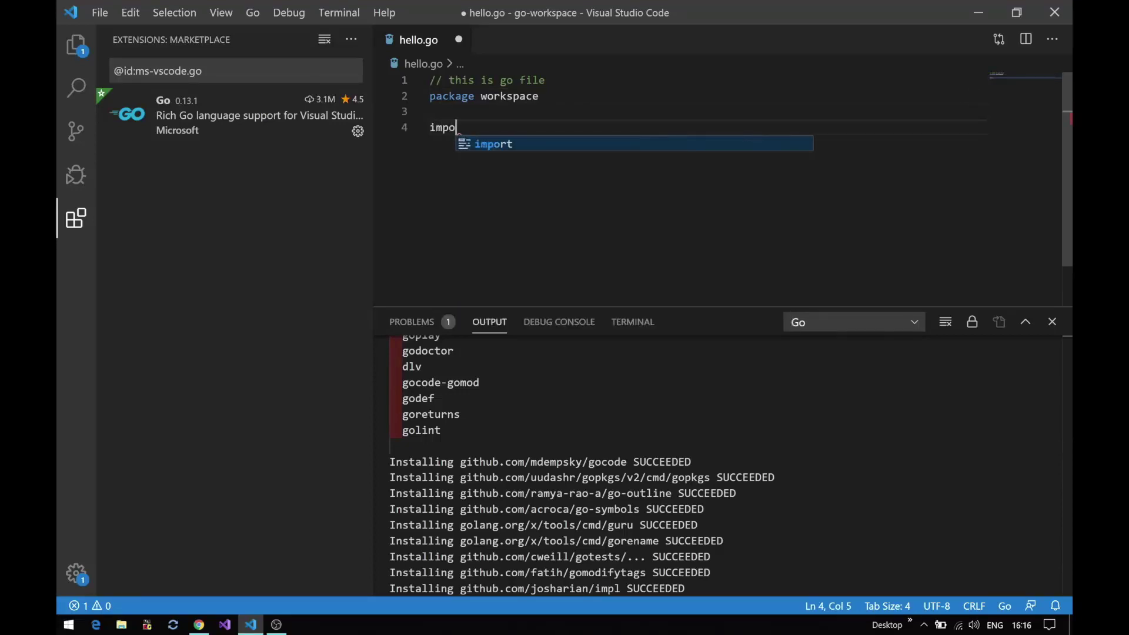
{"action": "type", "text": "rt \""}
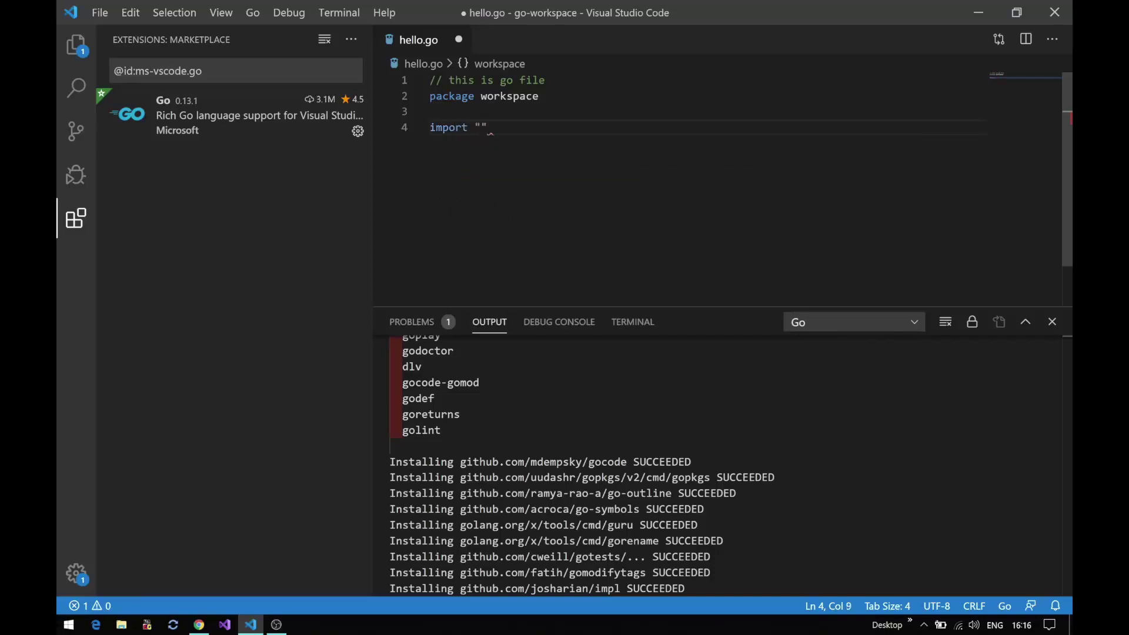
{"action": "type", "text": "fmt\""}
{"action": "key", "text": "Return"}
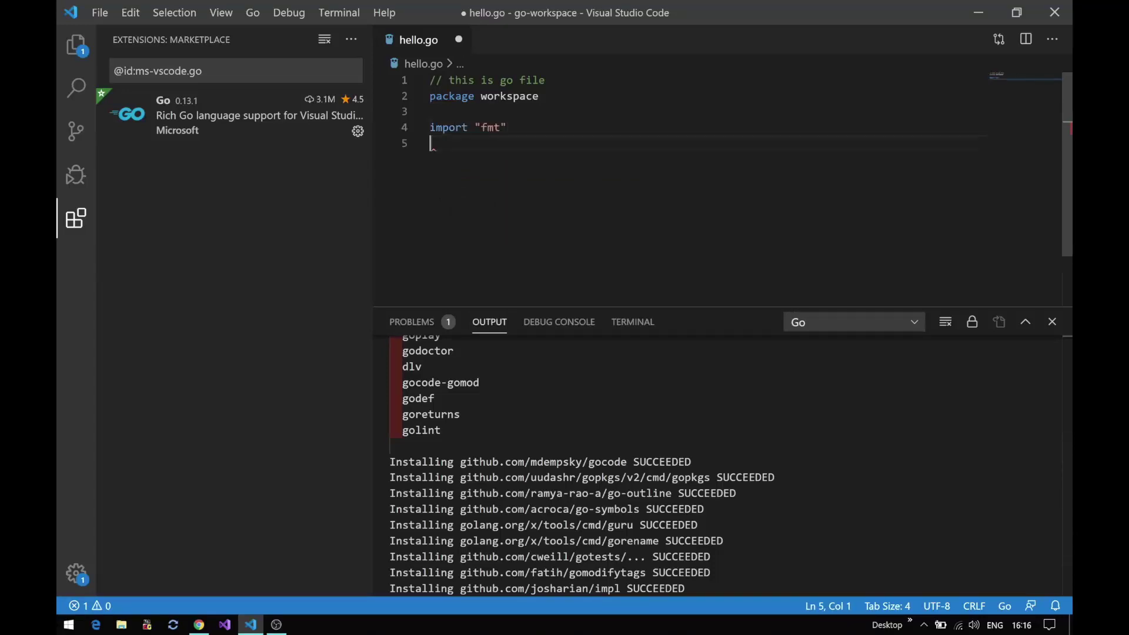
- Write a main function in hello.go that calls fmt.Println with "Hello" followed by the person's first name
{"action": "key", "text": "Return"}
{"action": "type", "text": "func main"}
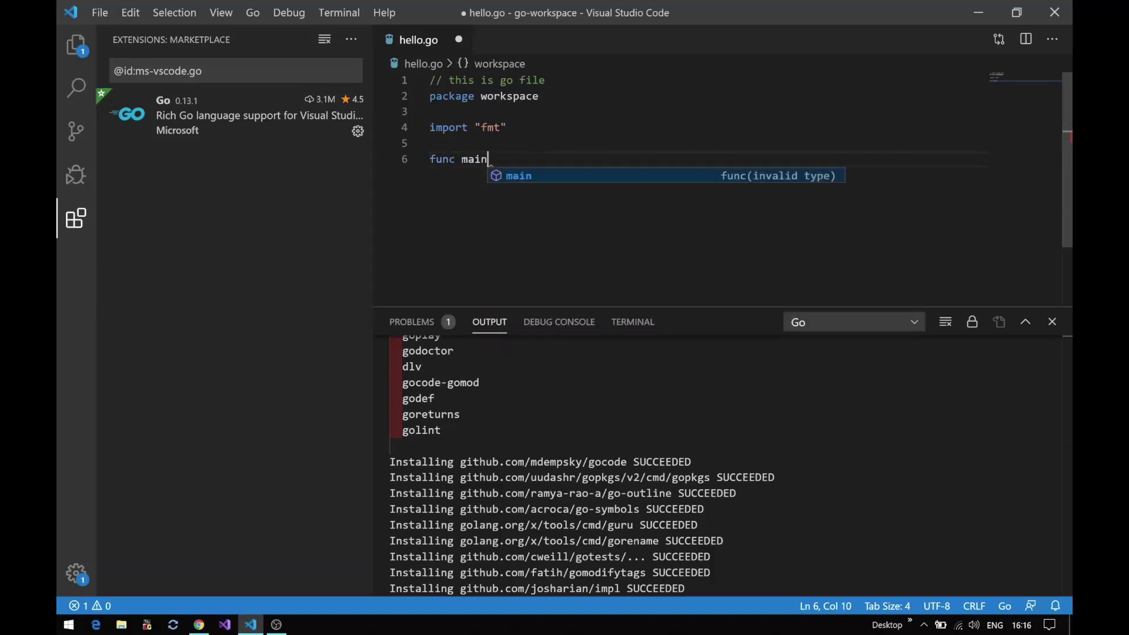
{"action": "type", "text": "() {"}
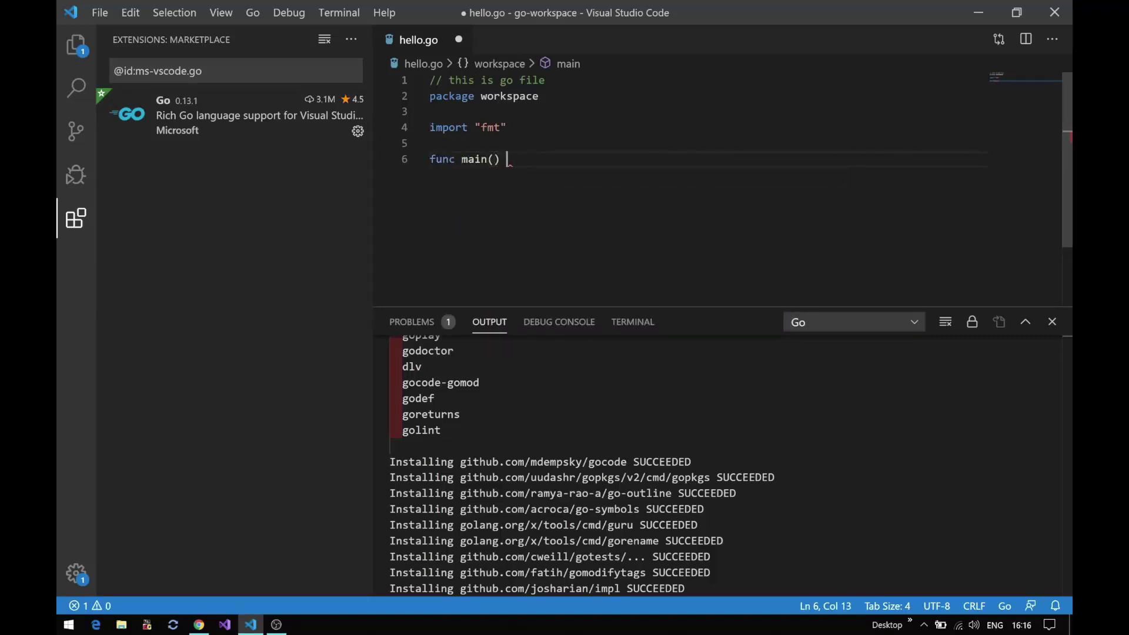
{"action": "key", "text": "Return"}
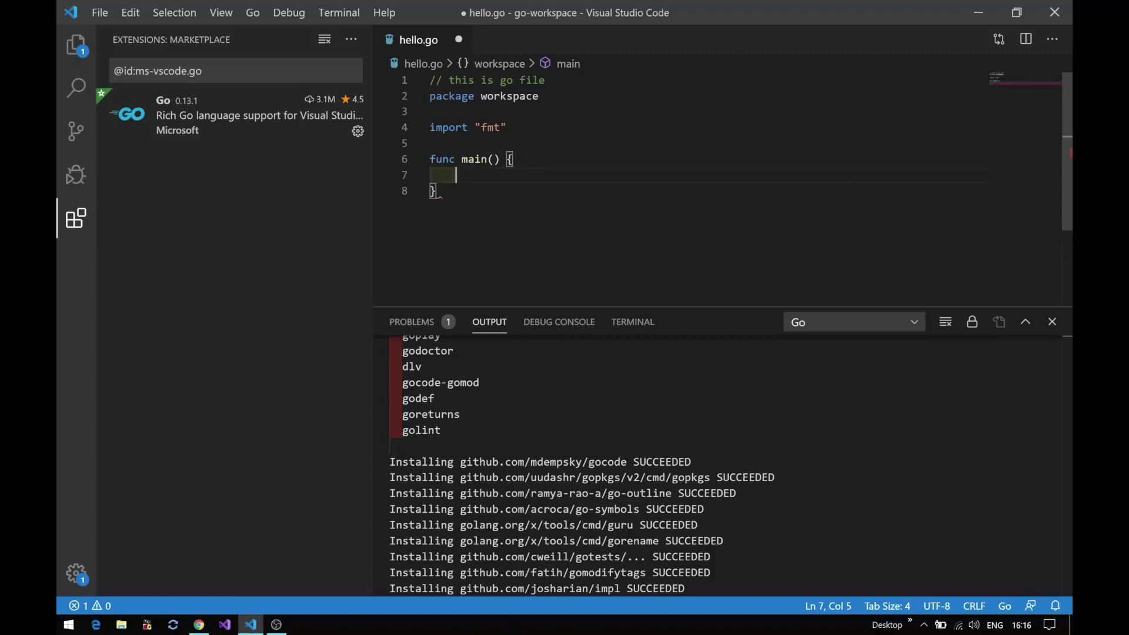
{"action": "type", "text": "fmt."}
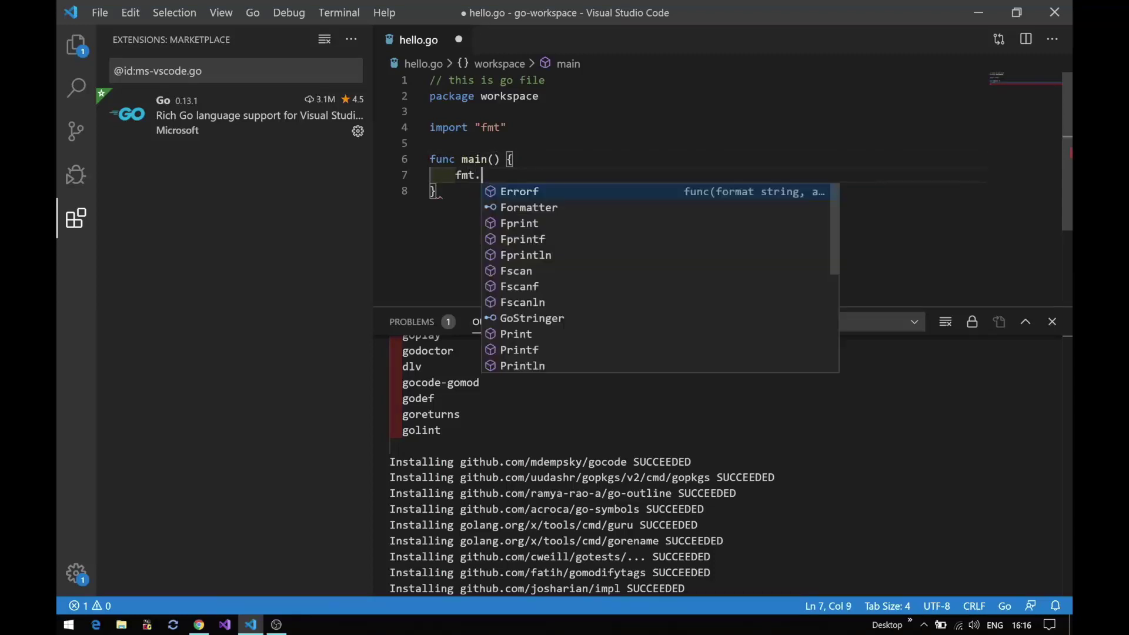
{"action": "type", "text": "P"}
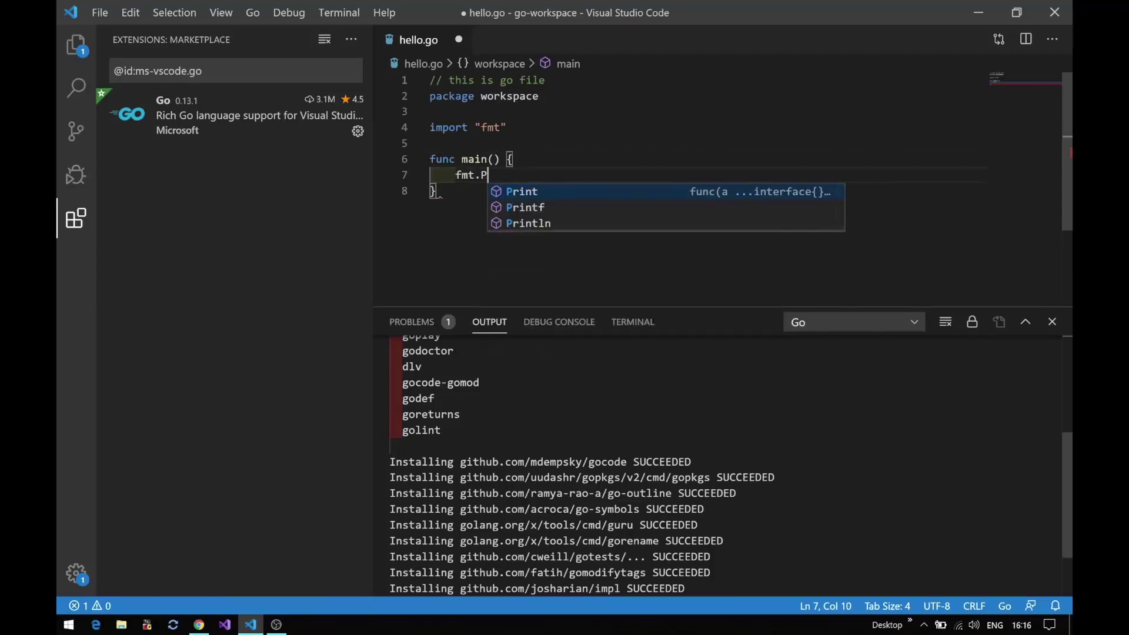
{"action": "key", "text": "Down"}
{"action": "key", "text": "Down"}
{"action": "key", "text": "Return"}
{"action": "type", "text": "("}
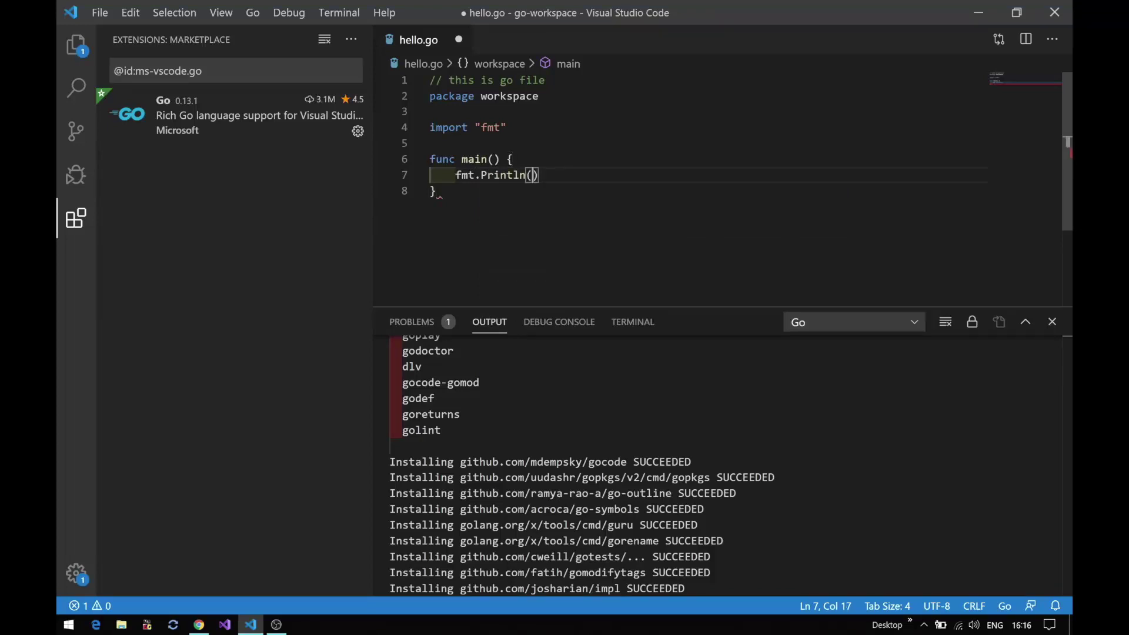
{"action": "type", "text": "\"Hello gunesh"}
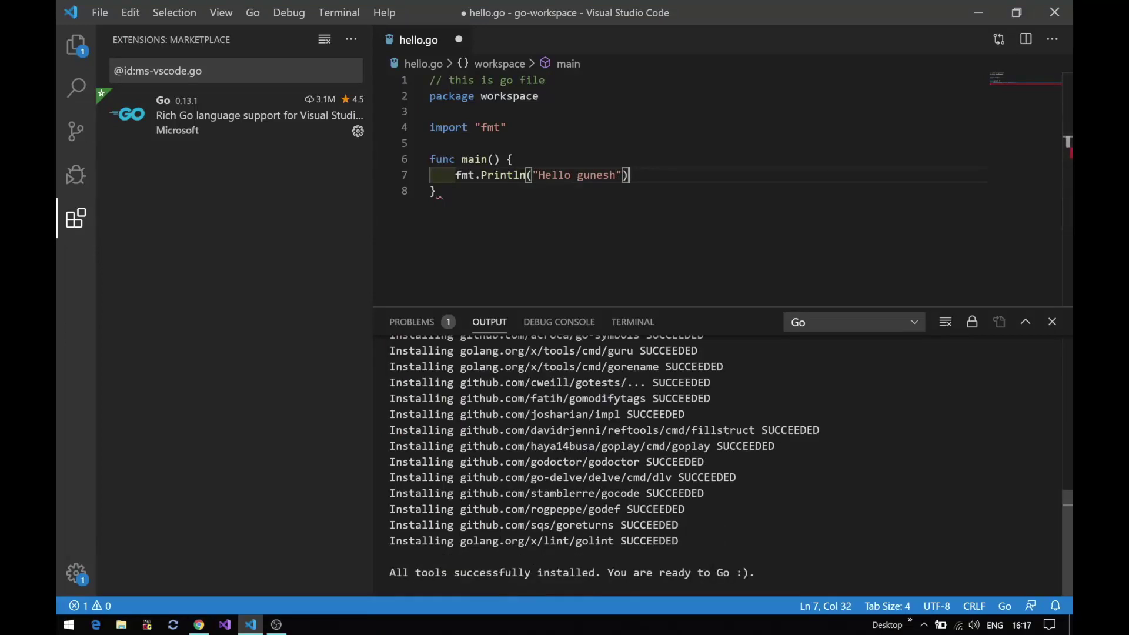
- Show the problems reported for hello.go and change its package name to main
{"action": "left_click", "coordinate": [647, 446]}
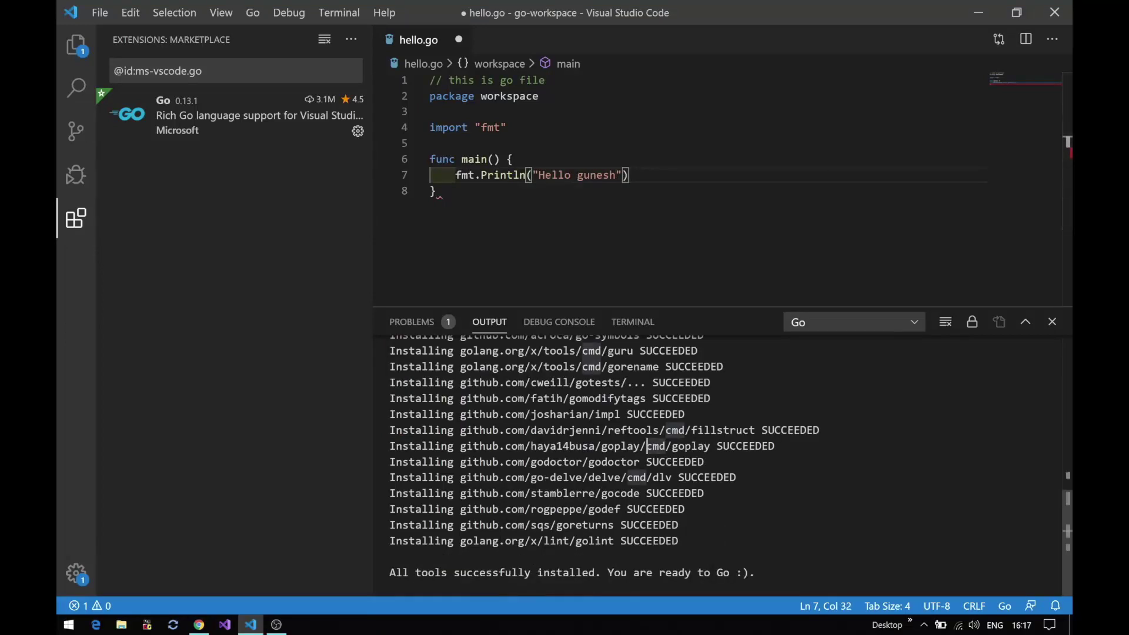
{"action": "key", "text": "BackSpace"}
{"action": "left_click", "coordinate": [434, 321]}
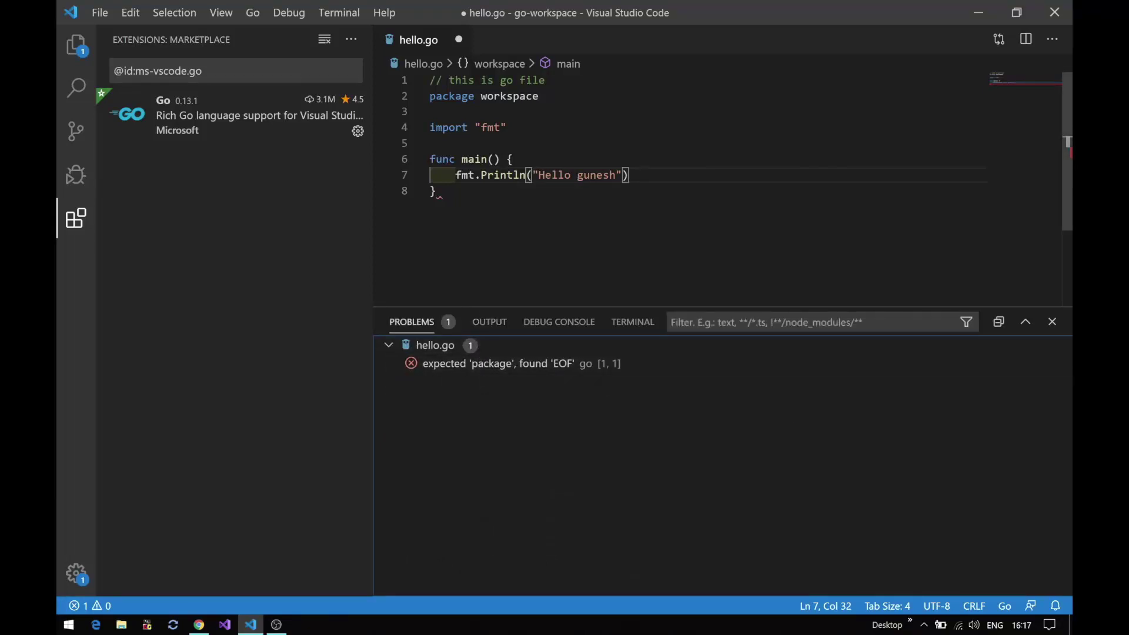
{"action": "double_click", "coordinate": [509, 96]}
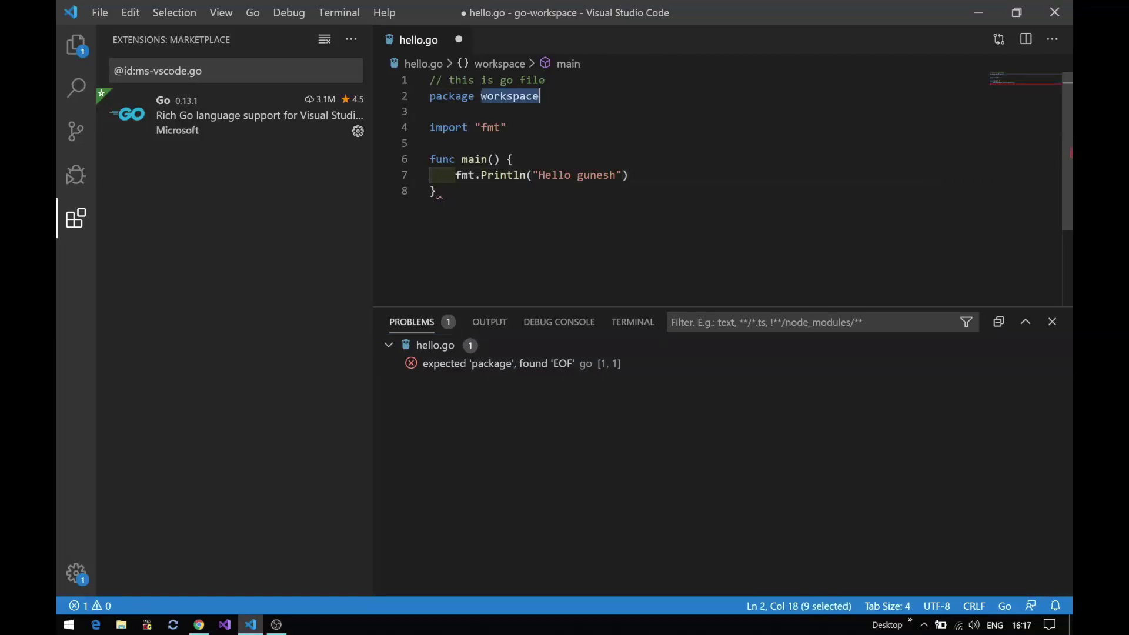
{"action": "type", "text": "main"}
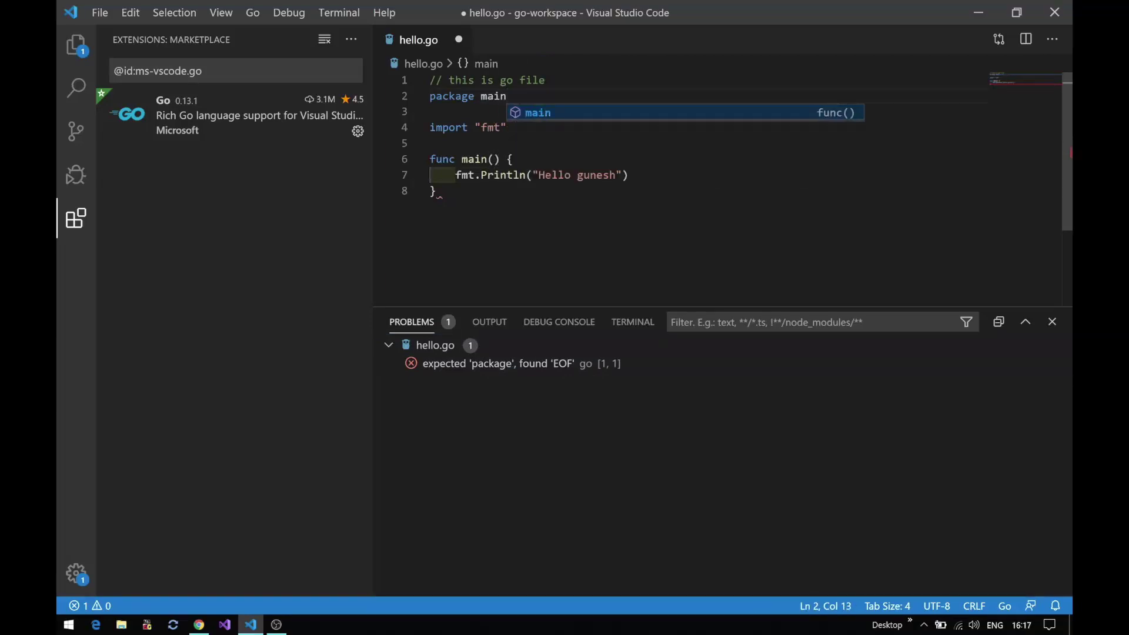
{"action": "key", "text": "Escape"}
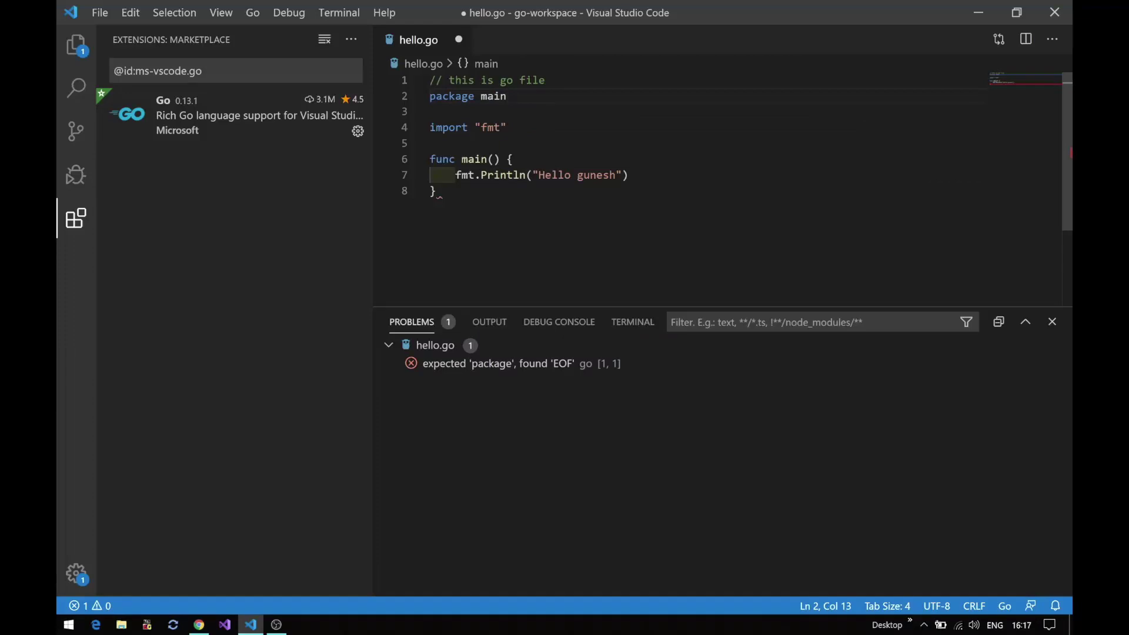
- Save hello.go and hide the Extensions sidebar
{"action": "left_click", "coordinate": [629, 174]}
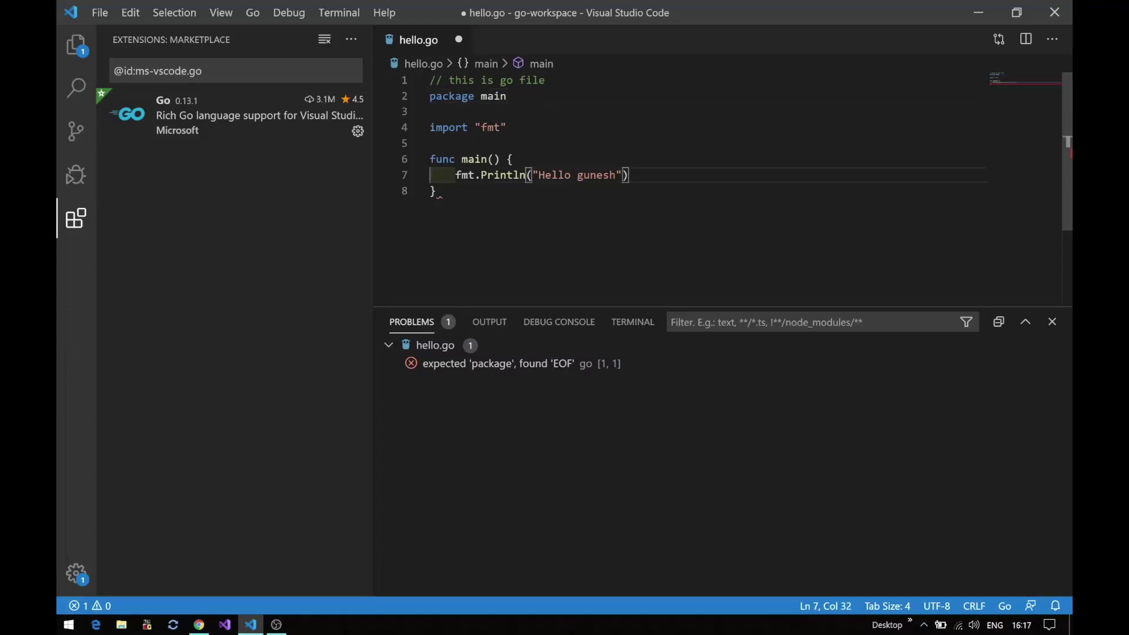
{"action": "left_click", "coordinate": [507, 127]}
{"action": "key", "text": "ctrl+s"}
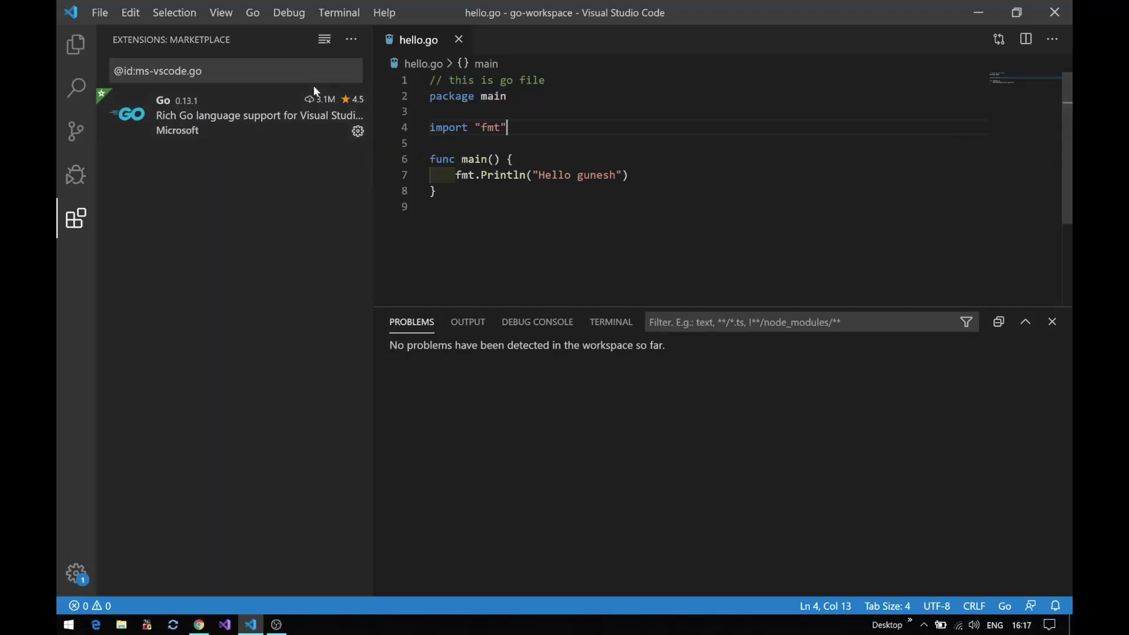
{"action": "left_click", "coordinate": [79, 235]}
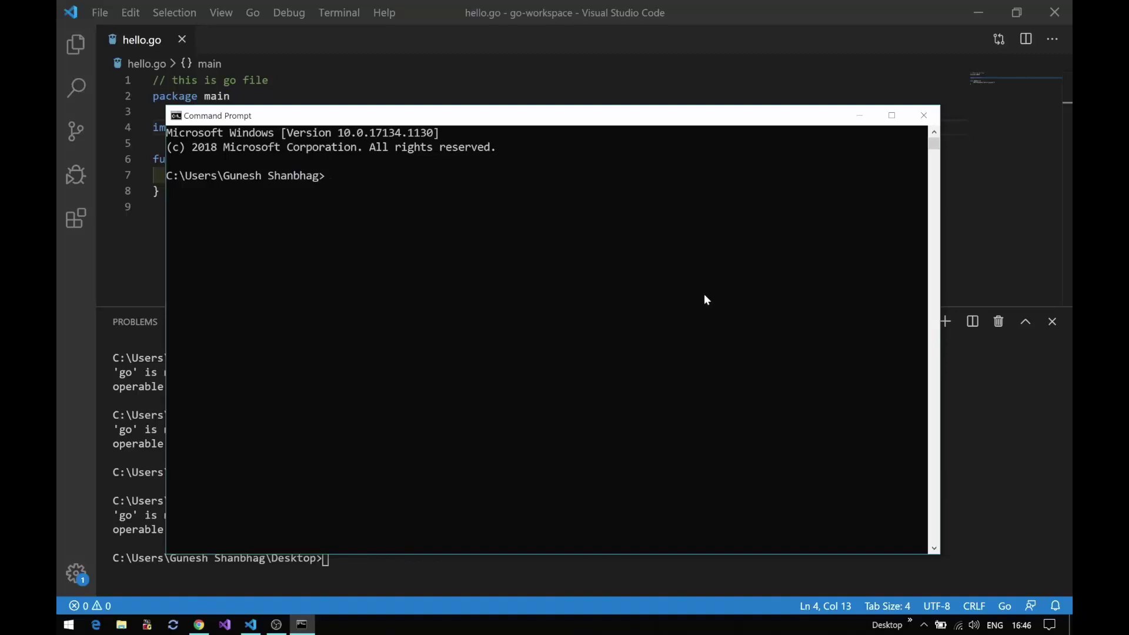
- In the Command Prompt, change the working directory to the go-workspace folder on the Desktop
{"action": "type", "text": "cd Desktop/go"}
{"action": "key", "text": "BackSpace"}
{"action": "key", "text": "BackSpace"}
{"action": "key", "text": "BackSpace"}
{"action": "key", "text": "Return"}
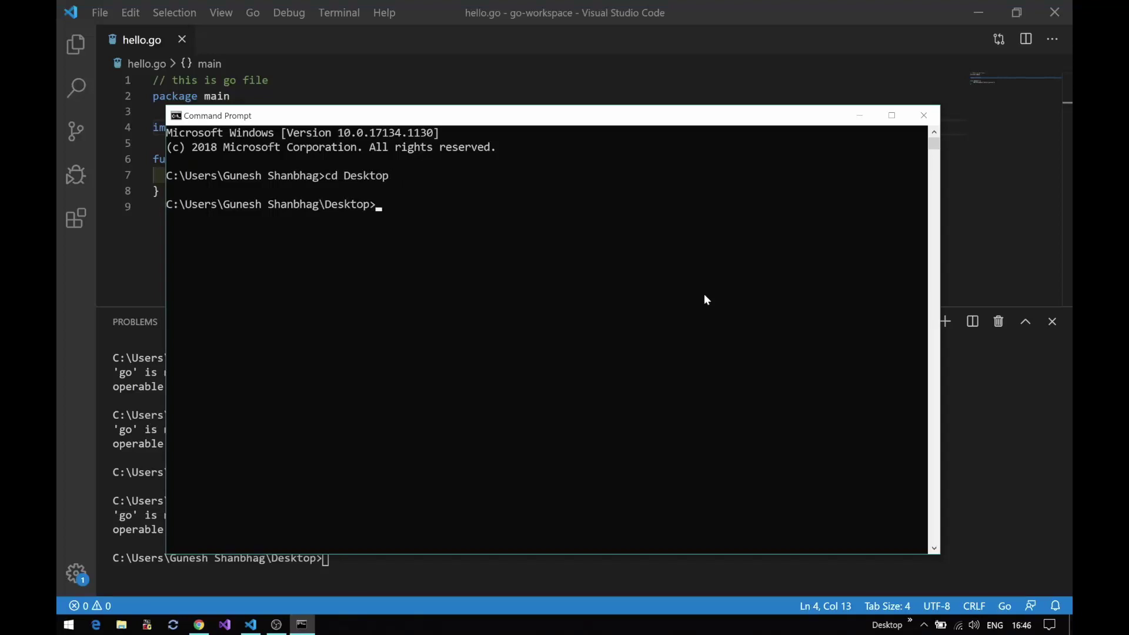
{"action": "type", "text": "cdc go-workspace"}
{"action": "key", "text": "Return"}
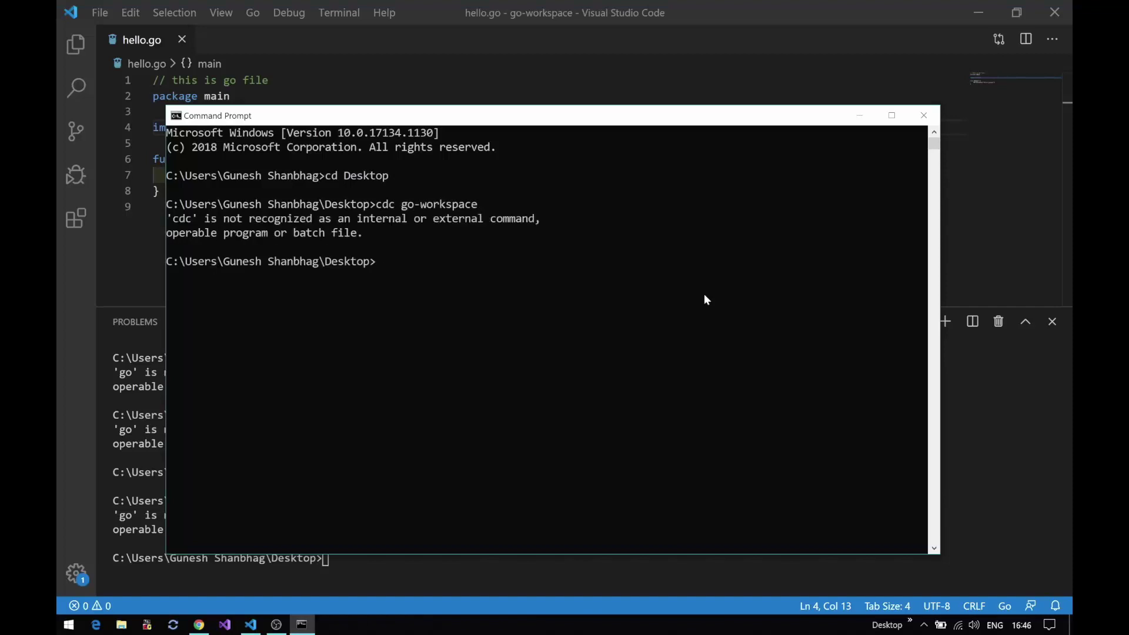
{"action": "type", "text": "cd go-workspace"}
{"action": "key", "text": "Return"}
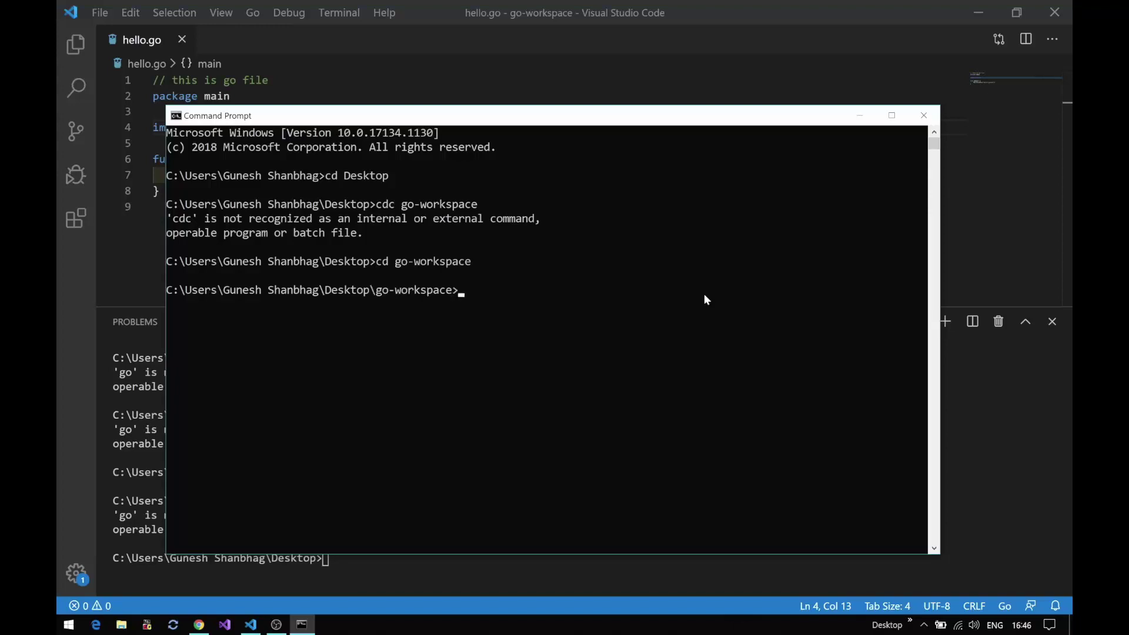
- Execute the program with "go run hello.go" and minimize the Command Prompt to return to Visual Studio Code
{"action": "type", "text": "go run hello.go"}
{"action": "key", "text": "Return"}
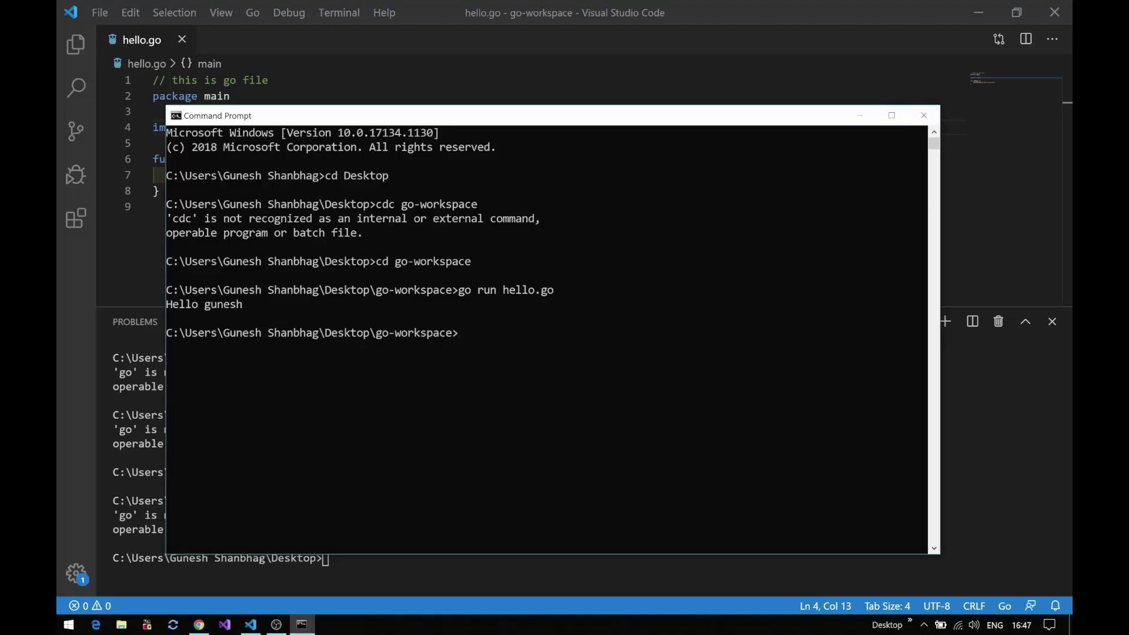
{"action": "left_click", "coordinate": [859, 115]}
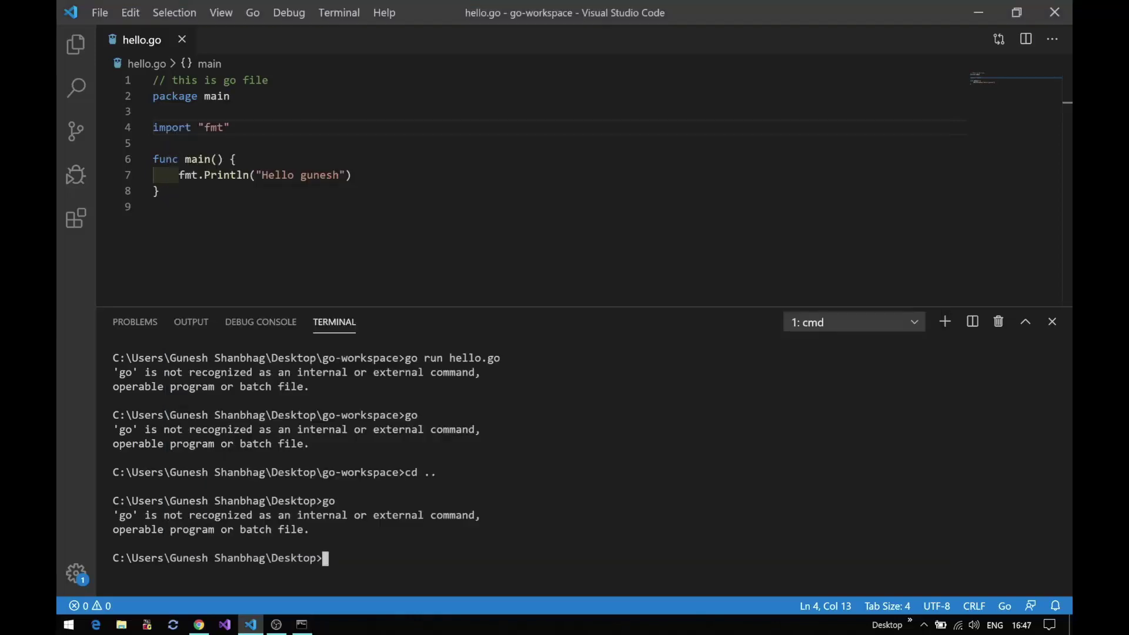
- Close the integrated terminal panel and start debugging hello.go
{"action": "left_click", "coordinate": [1052, 320]}
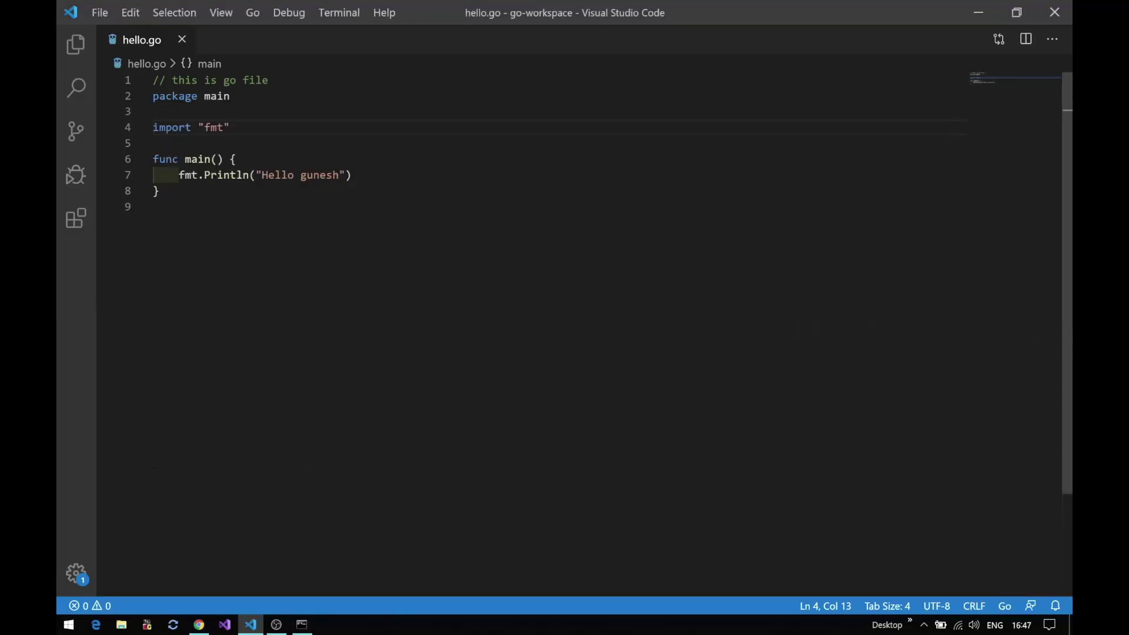
{"action": "left_click", "coordinate": [353, 175]}
{"action": "key", "text": "alt"}
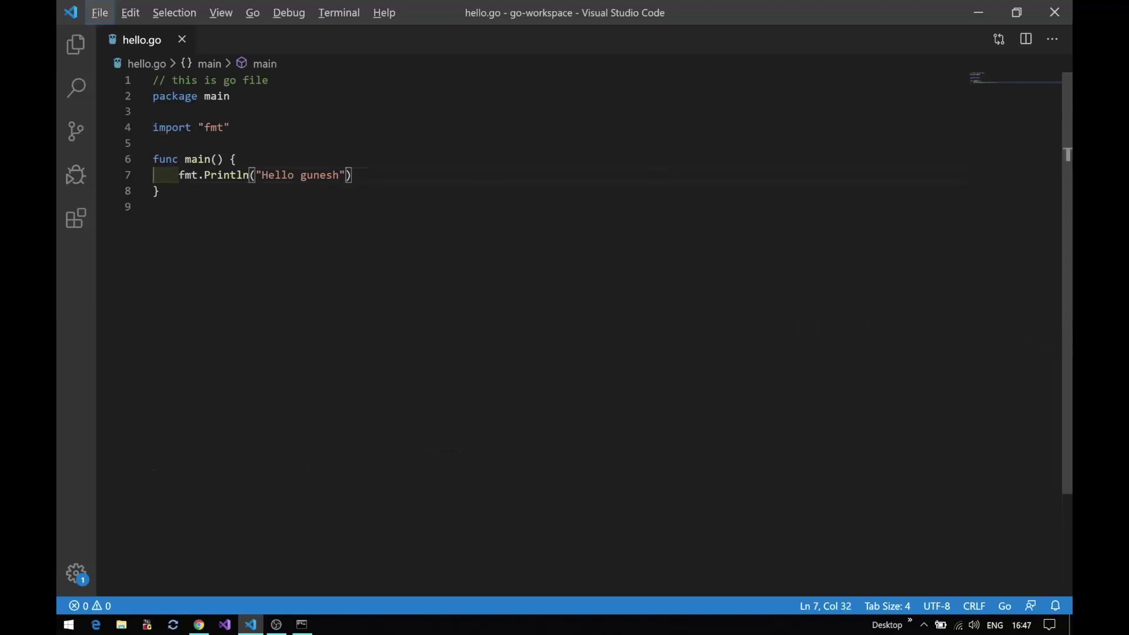
{"action": "left_click", "coordinate": [297, 16]}
{"action": "left_click", "coordinate": [298, 40]}
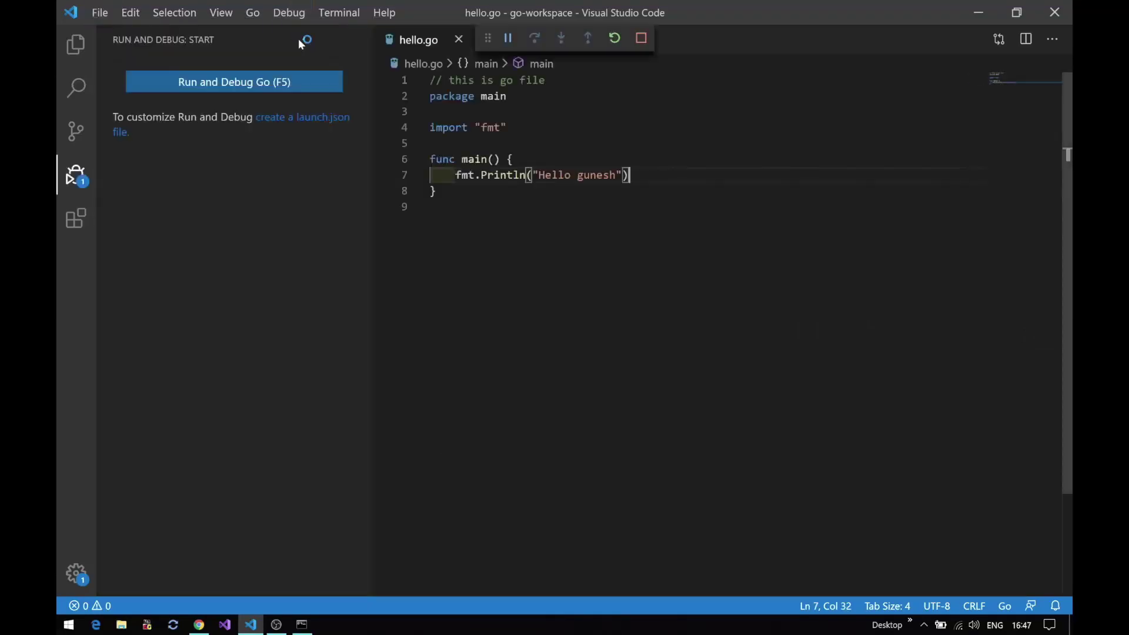